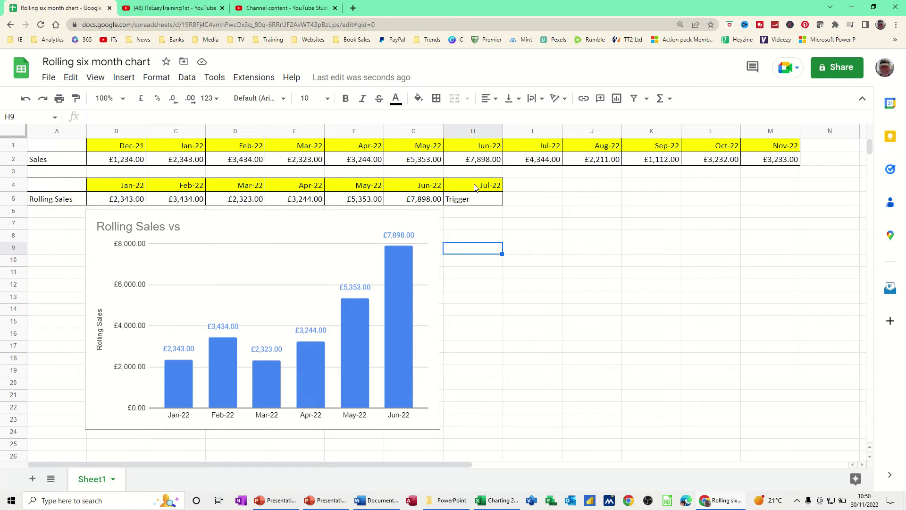
# - Set the trigger month in H4 to Aug 22 to roll the six-month sales chart forward
pyautogui.click(489, 187)
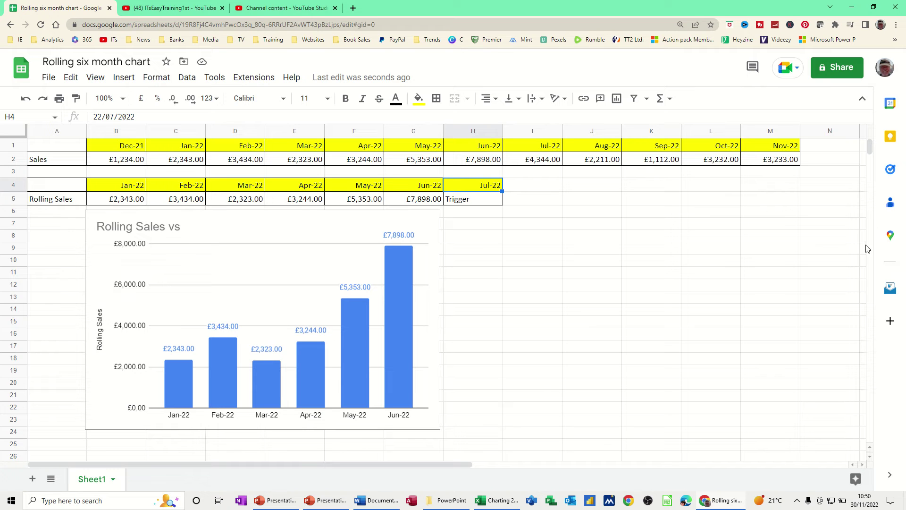
pyautogui.write('Aug')
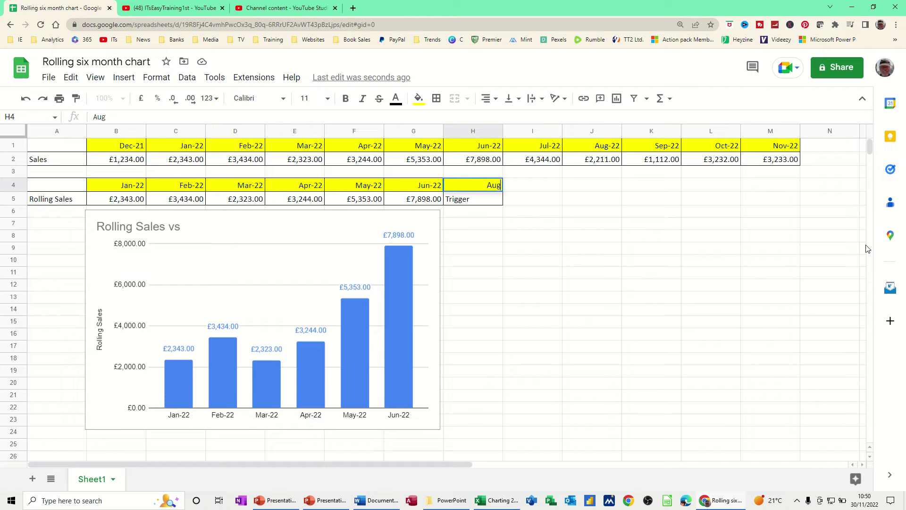
pyautogui.write(' 22')
pyautogui.press('Return')
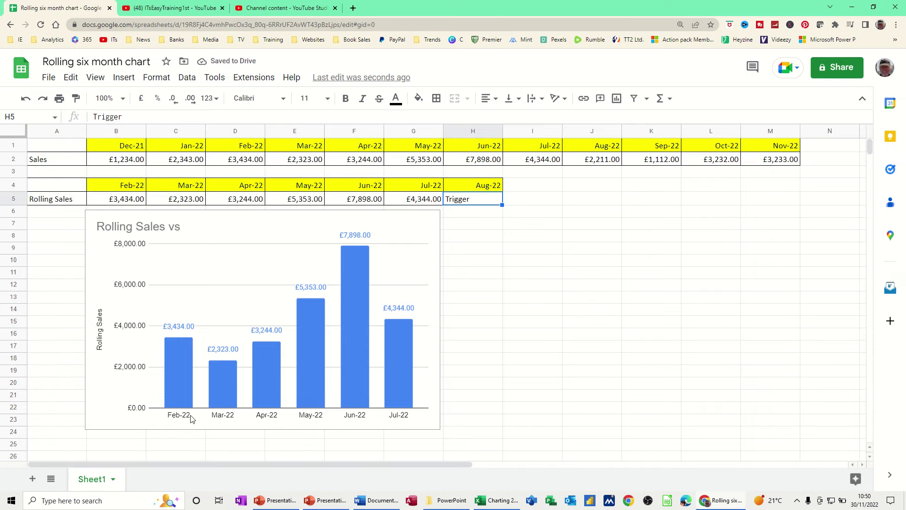
# - Advance the trigger month in H4 to Sep 22
pyautogui.click(483, 187)
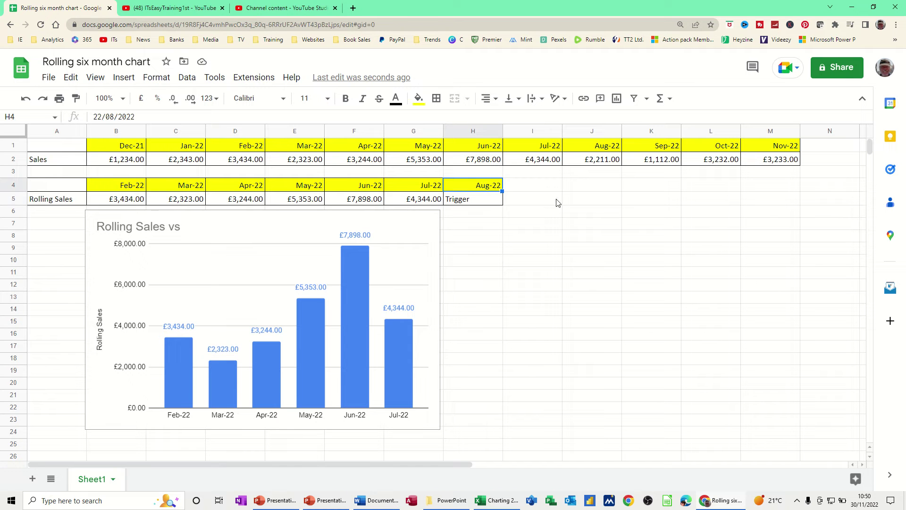
pyautogui.write('sep 22')
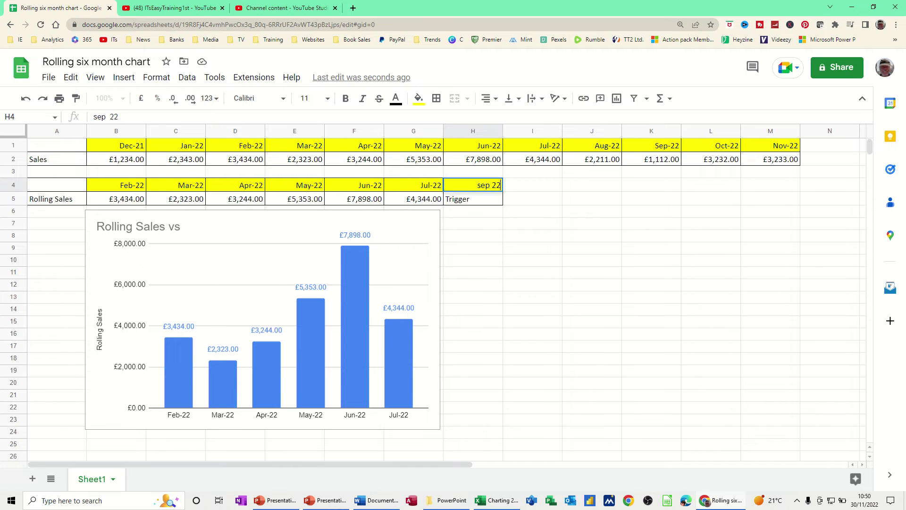
pyautogui.press('Return')
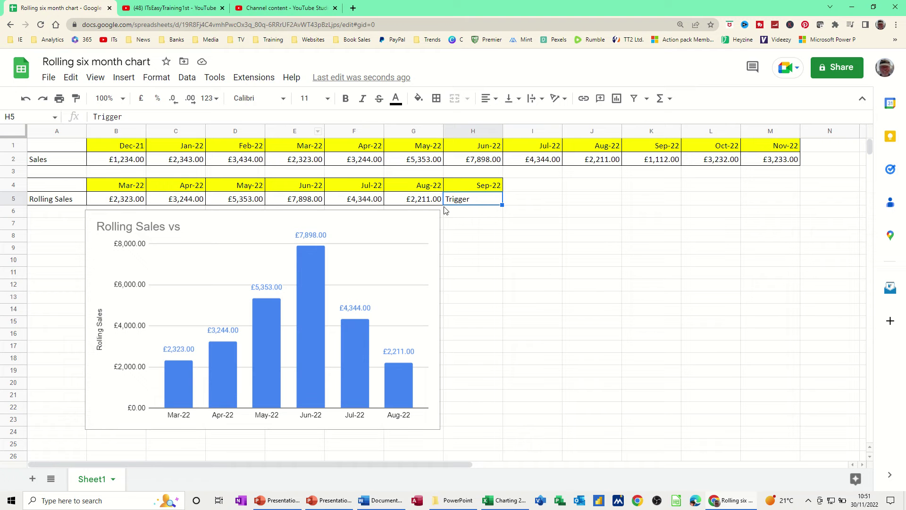
# - Examine the trigger date in H4, the month formulas in G4, F4 and E4, and the rolling sales formula in G5
pyautogui.click(477, 186)
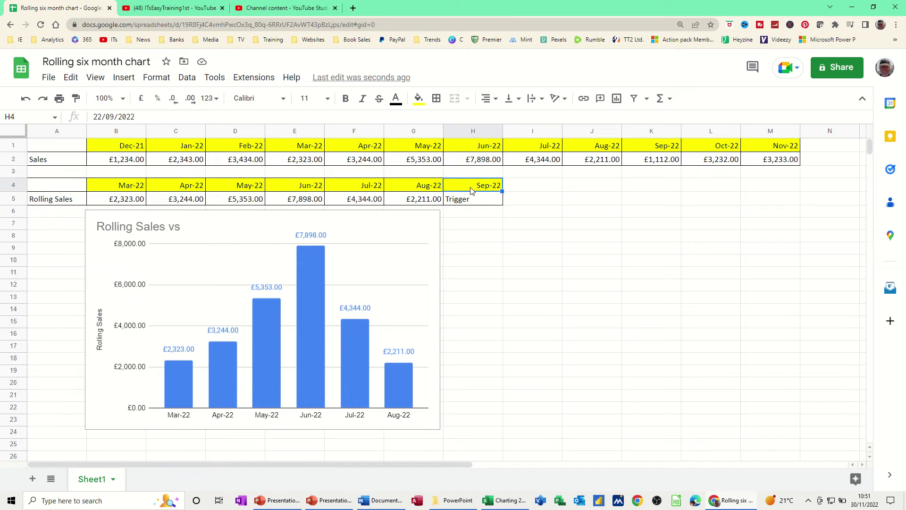
pyautogui.click(426, 190)
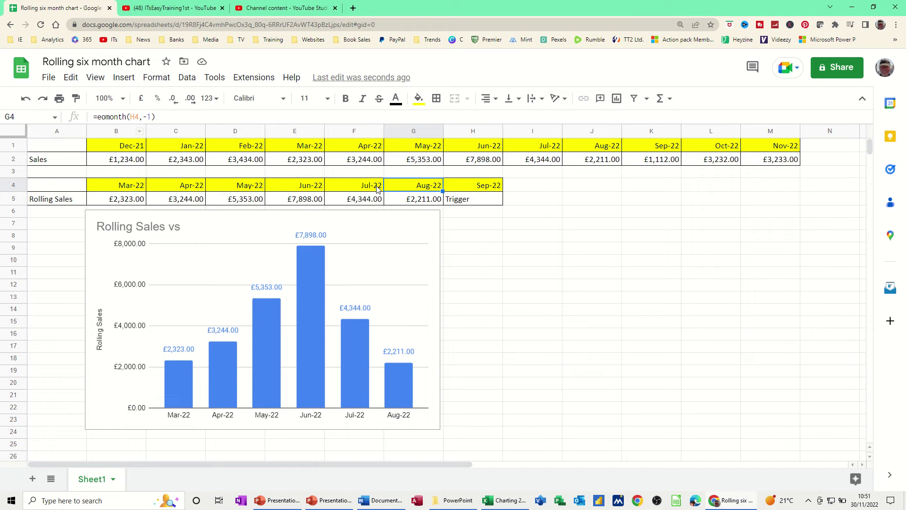
pyautogui.click(362, 189)
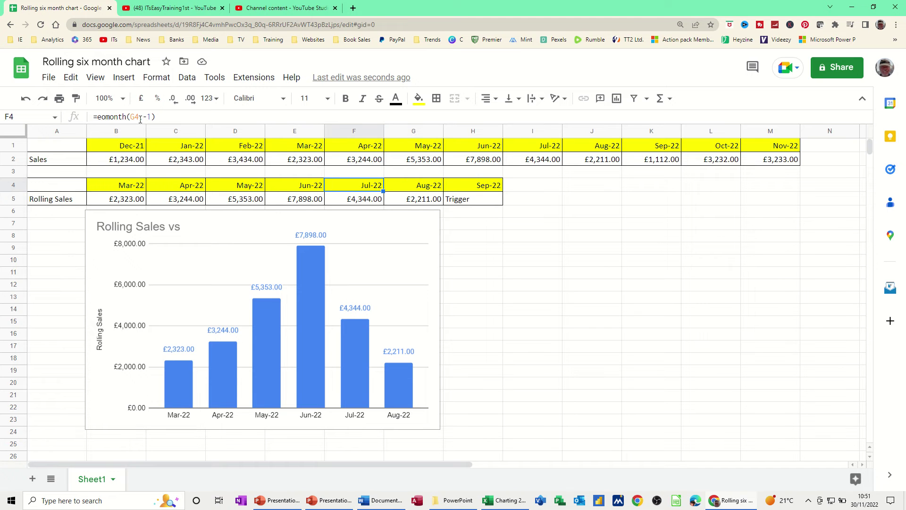
pyautogui.click(302, 191)
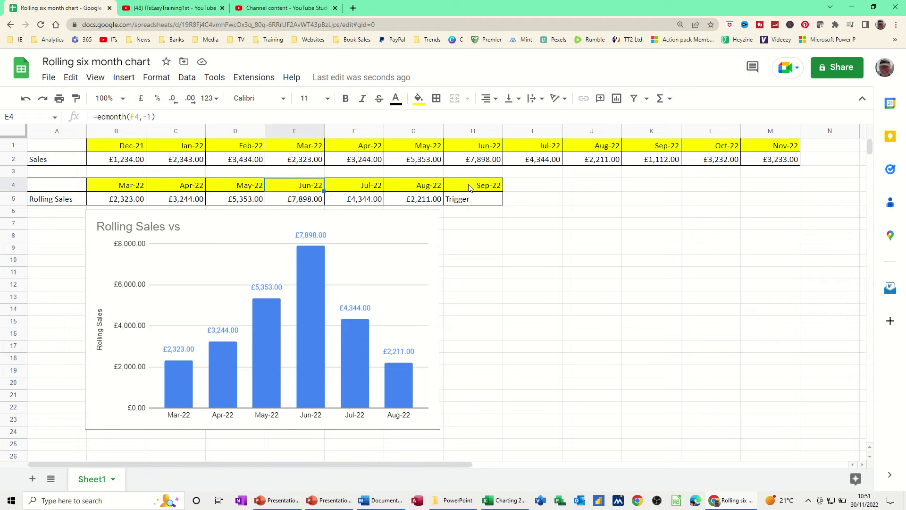
pyautogui.click(422, 201)
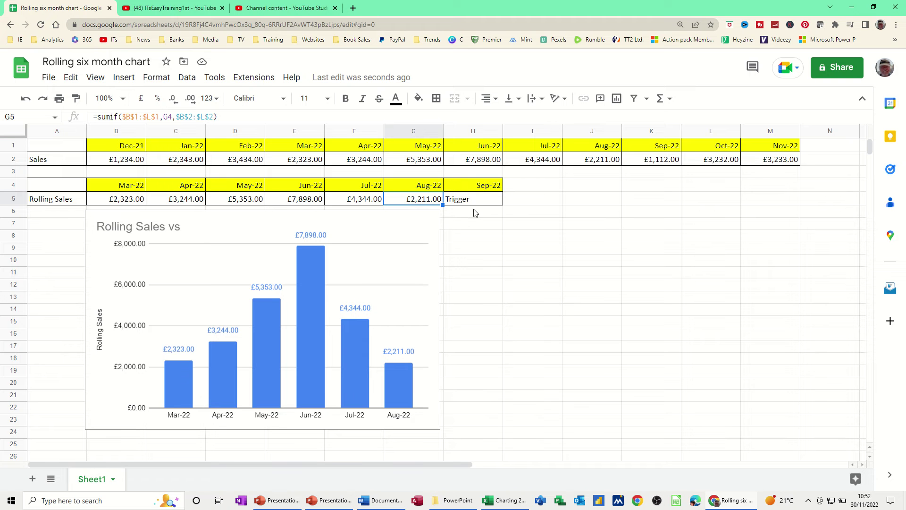
# - Clear the rolling sales formulas in B5:G5 and delete the Rolling Sales chart
pyautogui.click(122, 199)
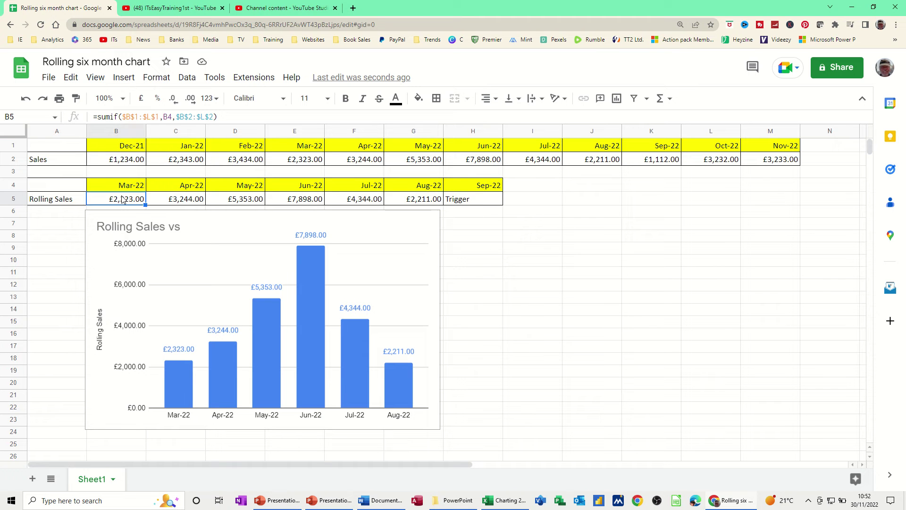
pyautogui.moveTo(118, 199); pyautogui.dragTo(437, 199)
pyautogui.press('Delete')
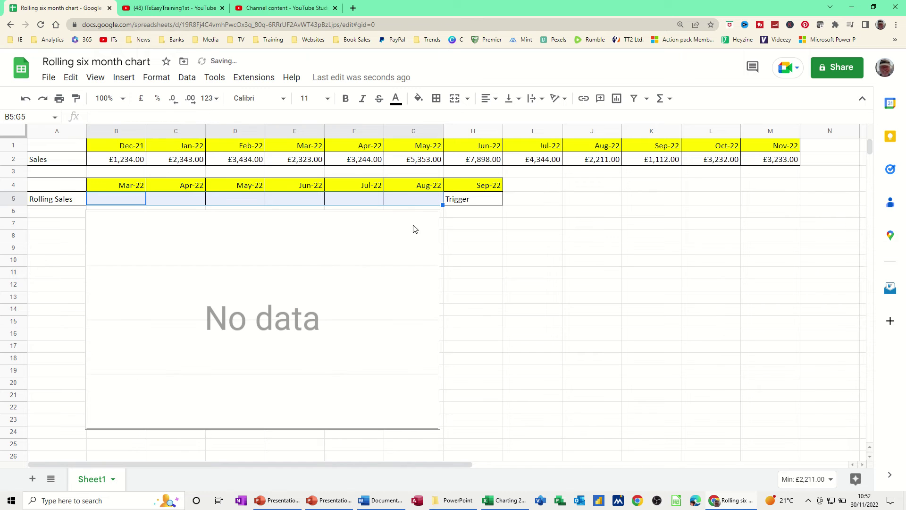
pyautogui.click(327, 255)
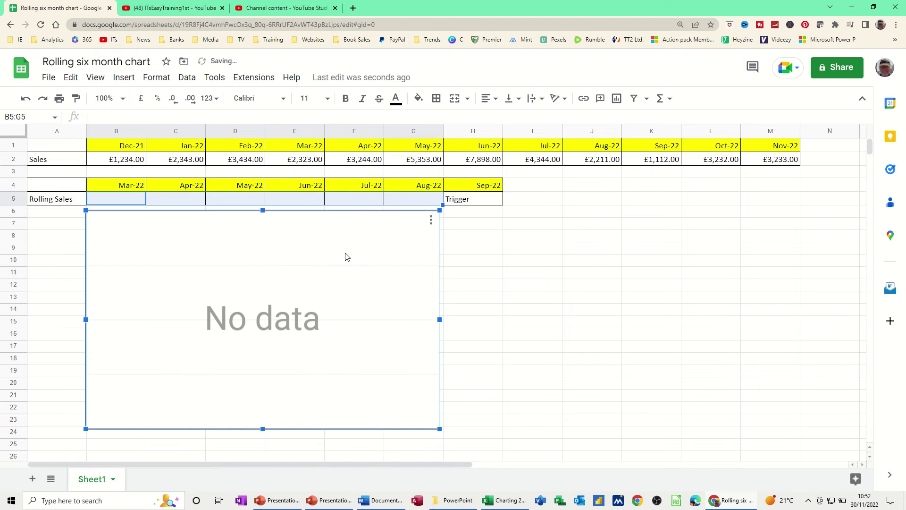
pyautogui.press('Delete')
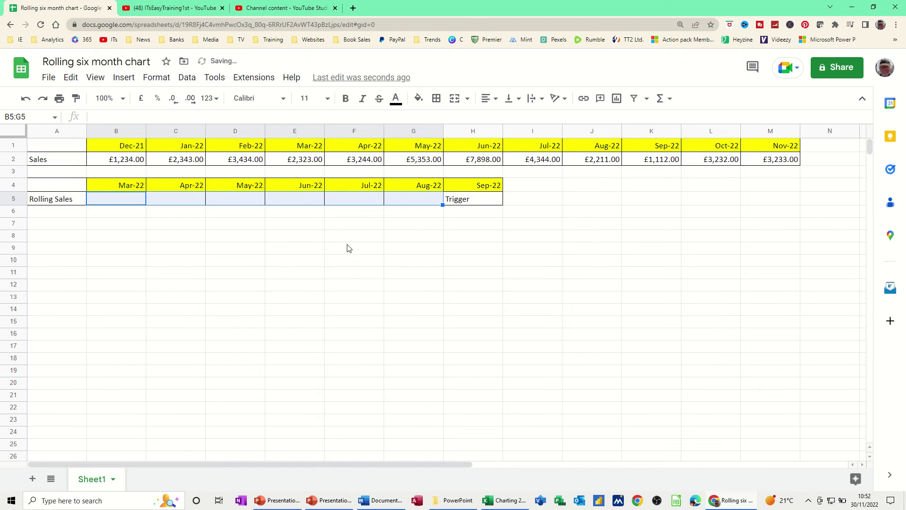
# - Clear the month formulas in B1:L1 and B4:G4, keeping the last month cell of each header row
pyautogui.click(122, 162)
pyautogui.click(126, 150)
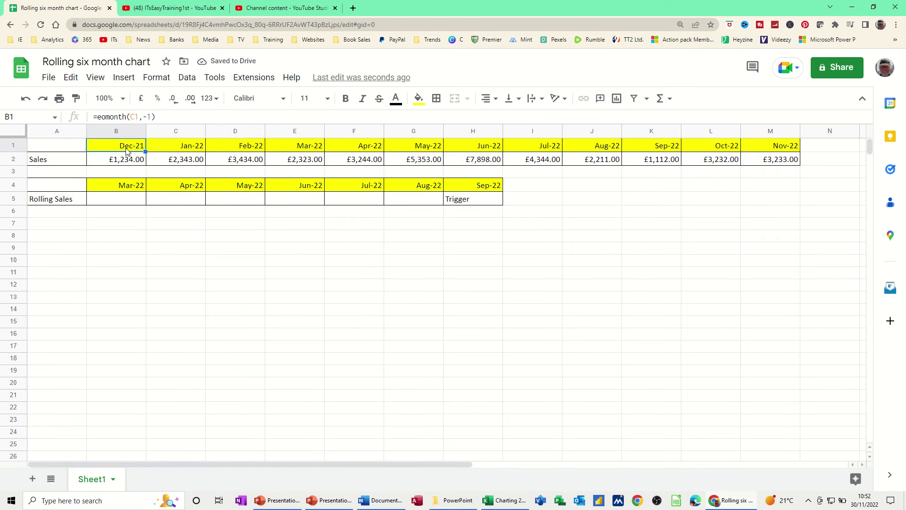
pyautogui.moveTo(222, 150); pyautogui.dragTo(681, 148)
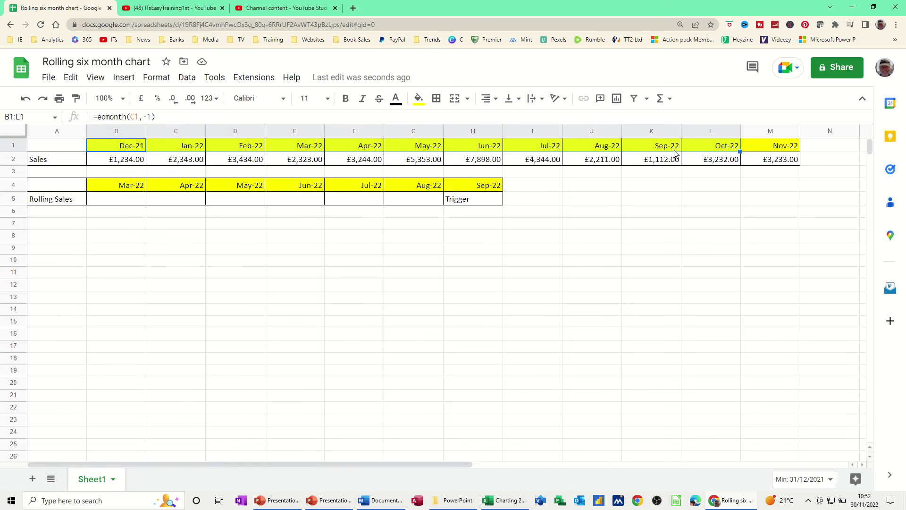
pyautogui.press('Delete')
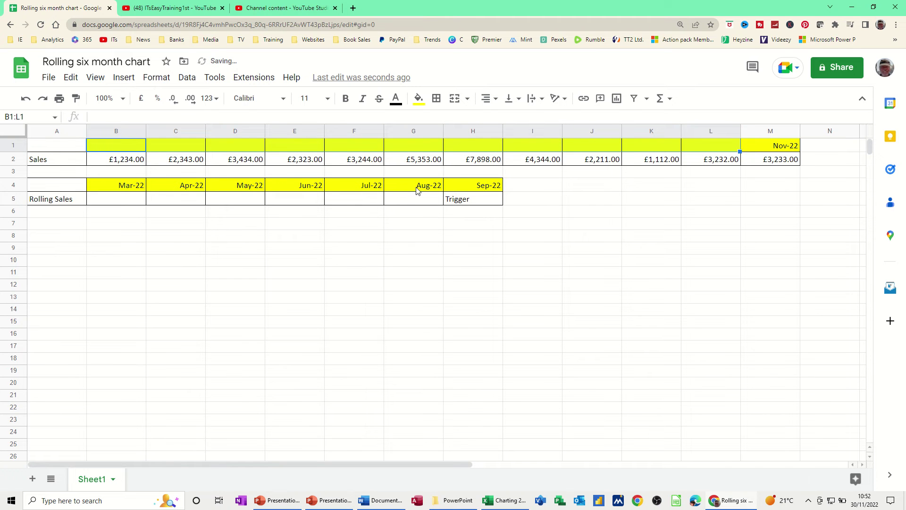
pyautogui.moveTo(418, 189); pyautogui.dragTo(121, 191)
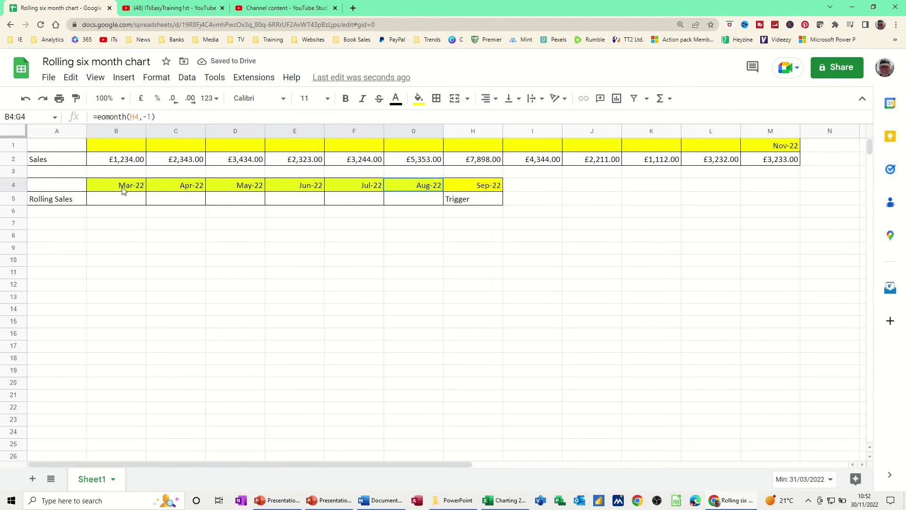
pyautogui.press('Delete')
# - Enter the current date, 30/11/2022, in trigger cell H4 and in the final month cell M1
pyautogui.click(472, 185)
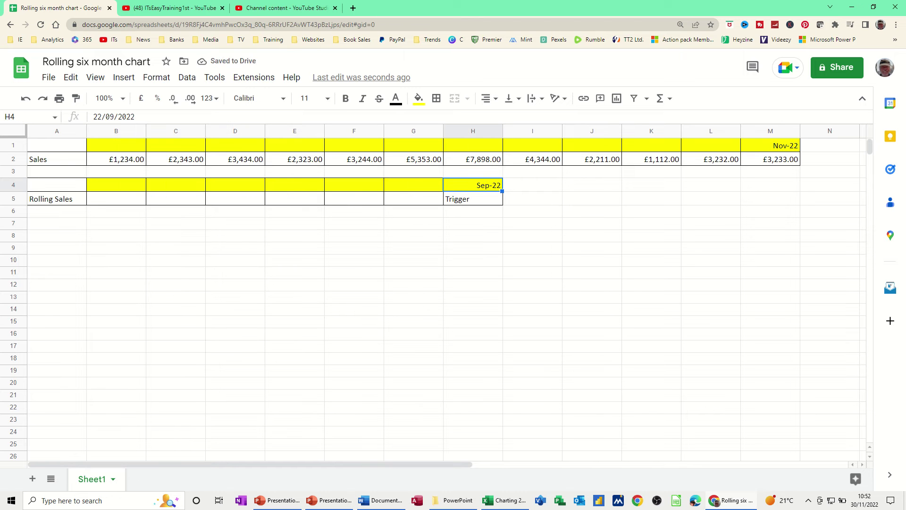
pyautogui.hotkey('ctrl', ';')
pyautogui.press('F2')
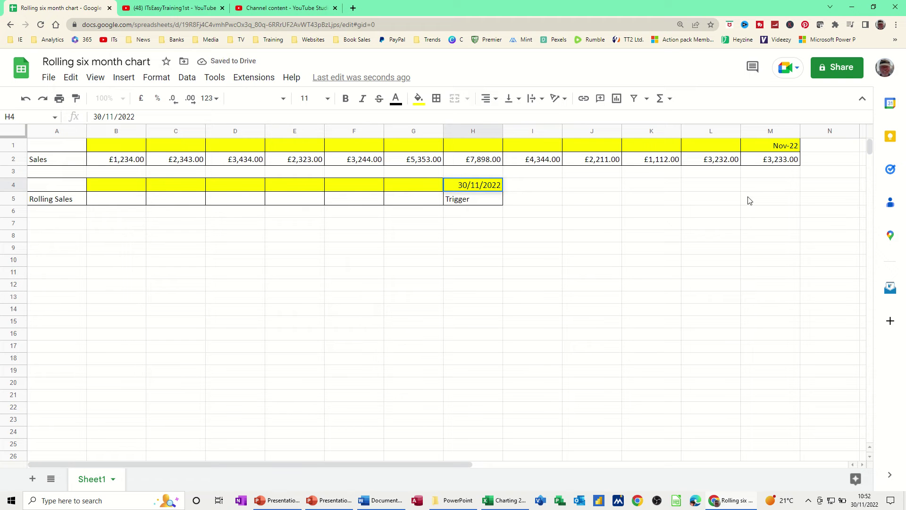
pyautogui.click(772, 146)
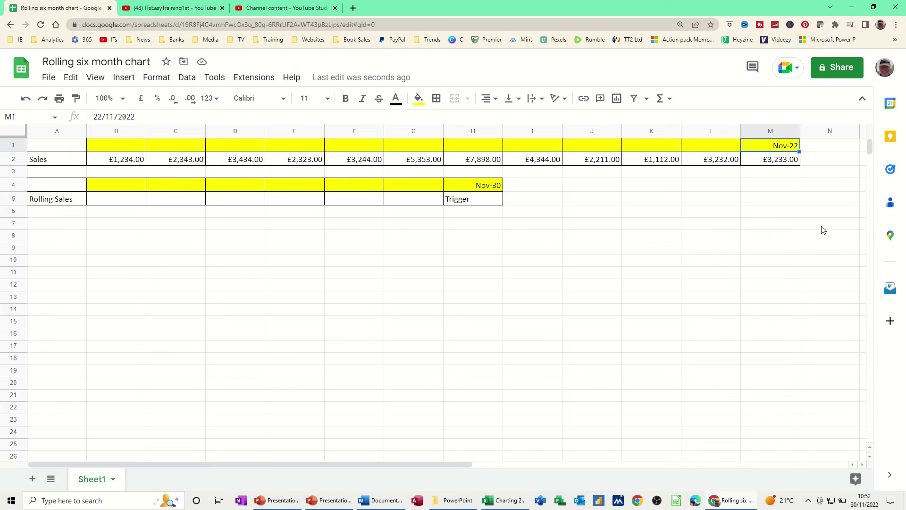
pyautogui.hotkey('ctrl', ';')
# - Apply a custom date format to M1 that shows Month (Aug) - Year (30), with the day element deleted
pyautogui.click(156, 79)
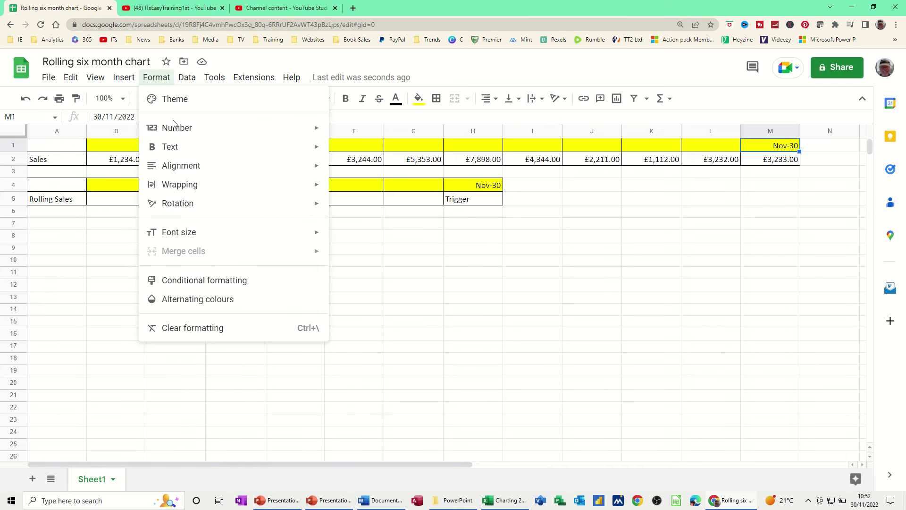
pyautogui.moveTo(174, 131)
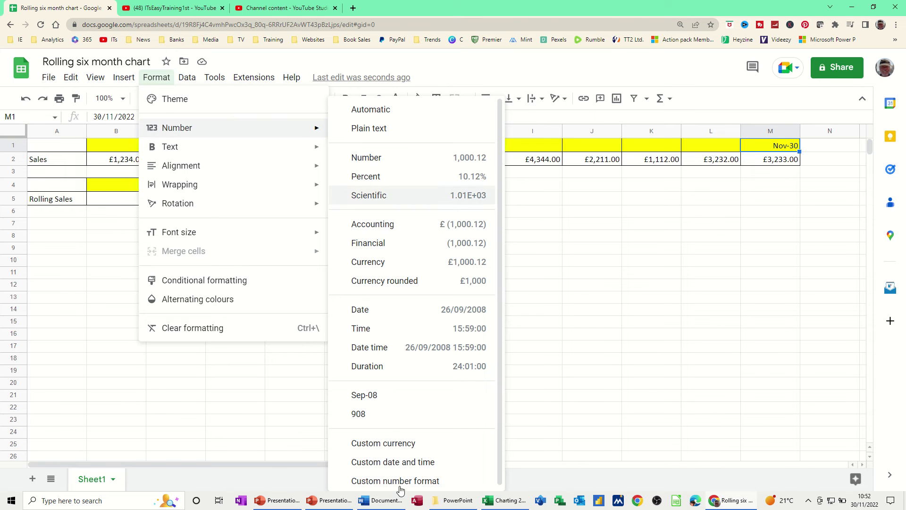
pyautogui.click(384, 462)
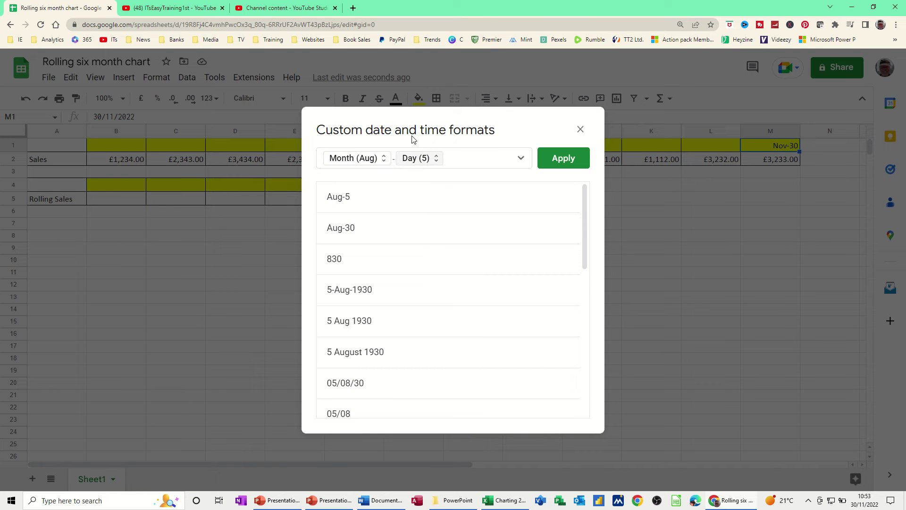
pyautogui.click(409, 160)
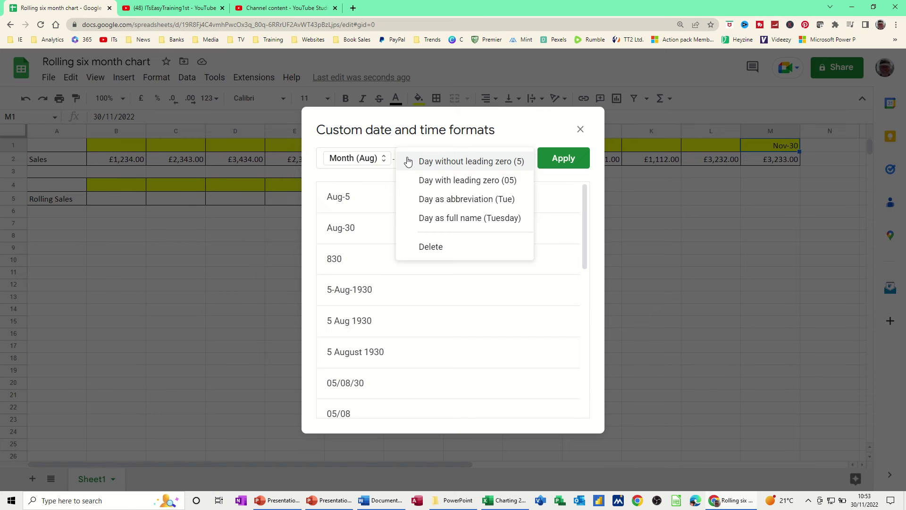
pyautogui.click(431, 246)
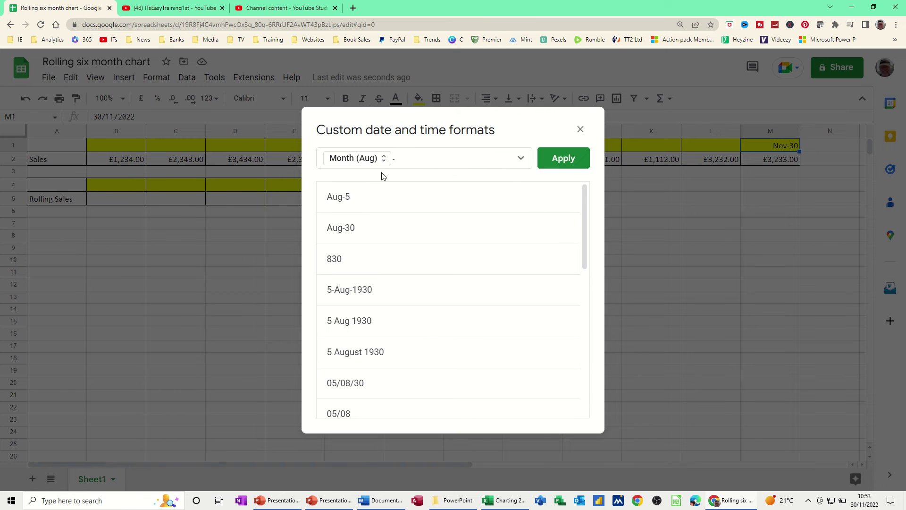
pyautogui.click(521, 158)
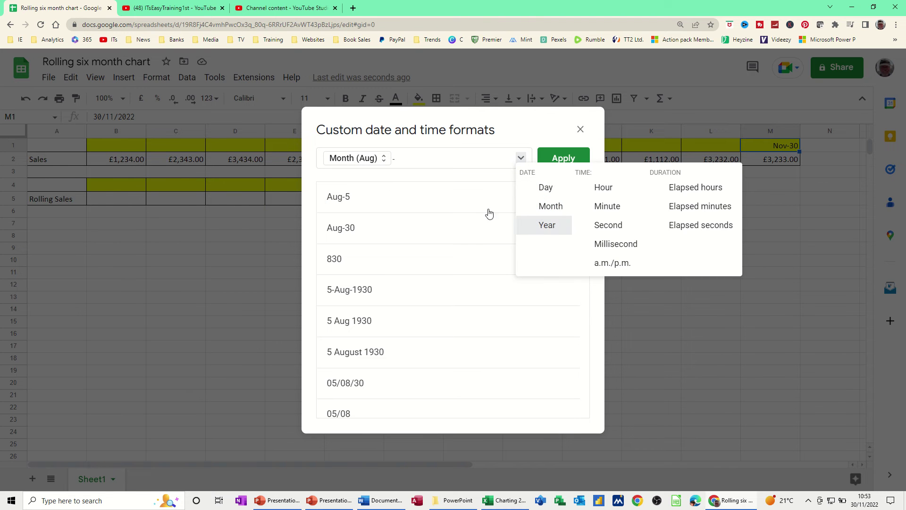
pyautogui.press('Return')
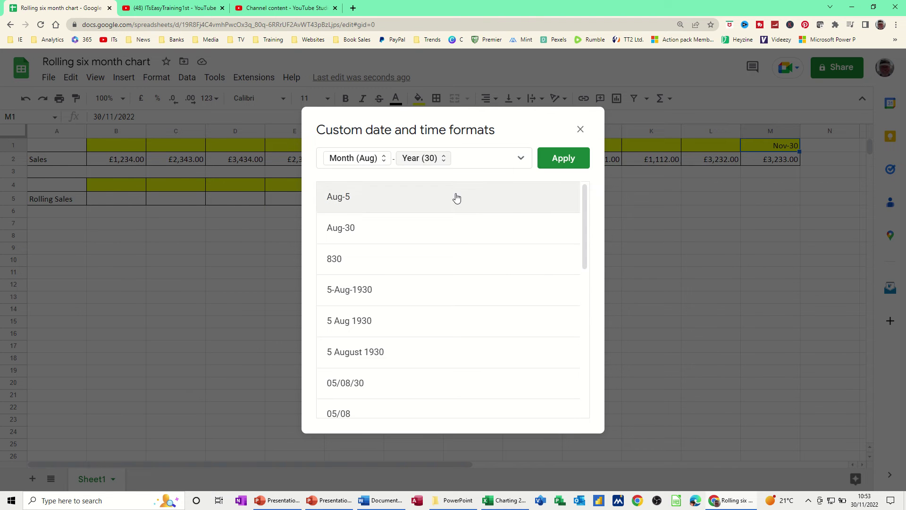
pyautogui.click(557, 160)
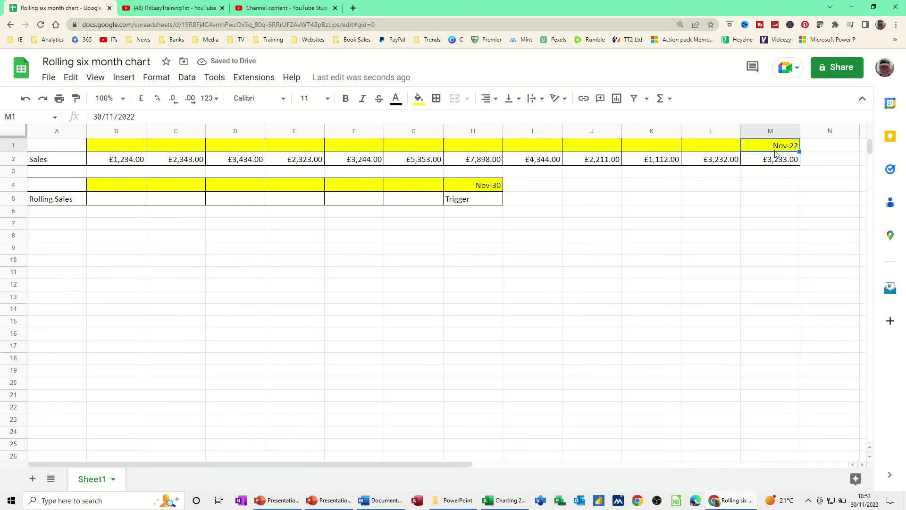
# - Apply a custom date format of Month (Aug) - Year (30) to trigger cell H4, replacing the day element with the year
pyautogui.click(482, 189)
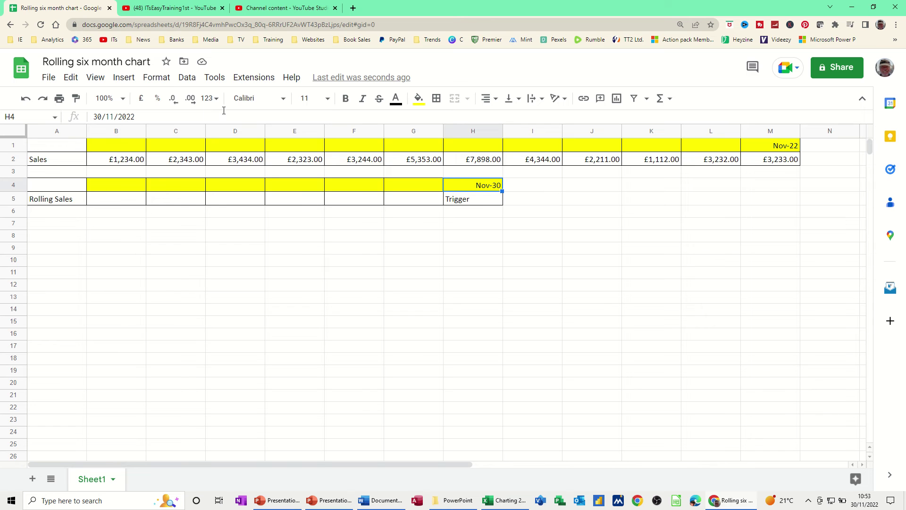
pyautogui.click(166, 83)
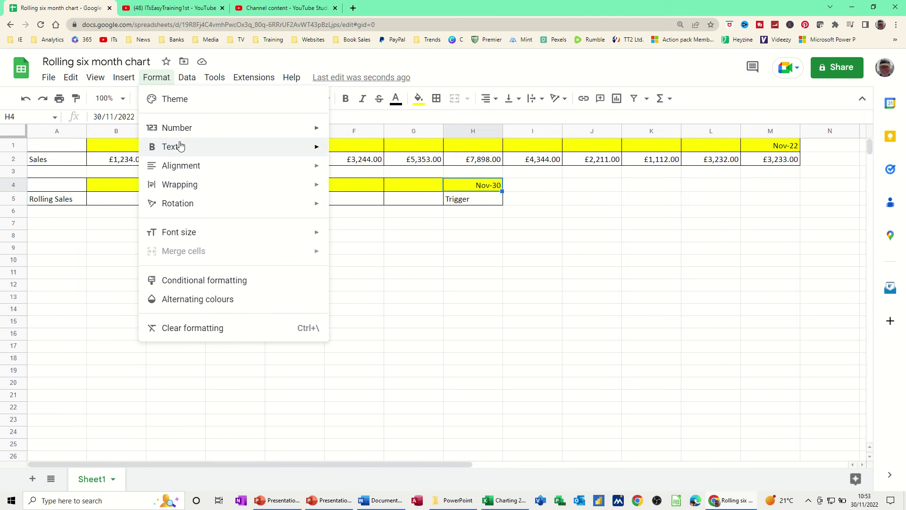
pyautogui.moveTo(184, 133)
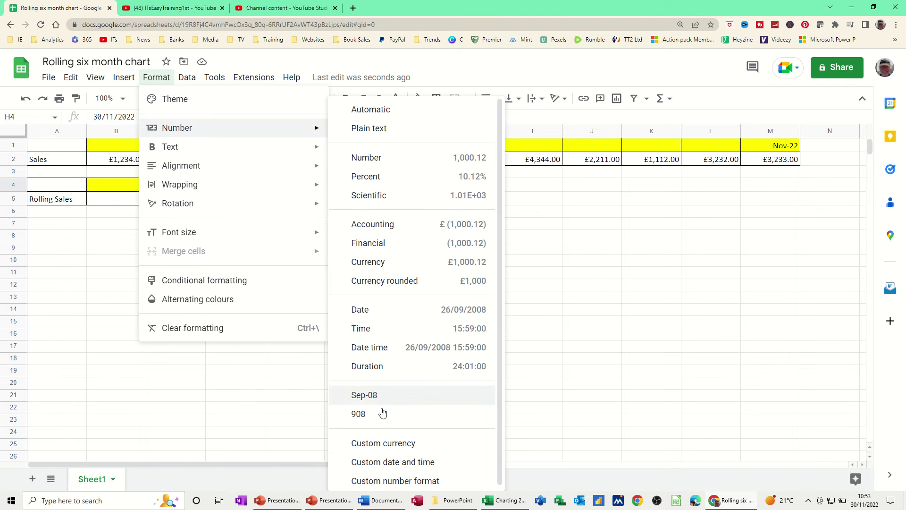
pyautogui.click(383, 462)
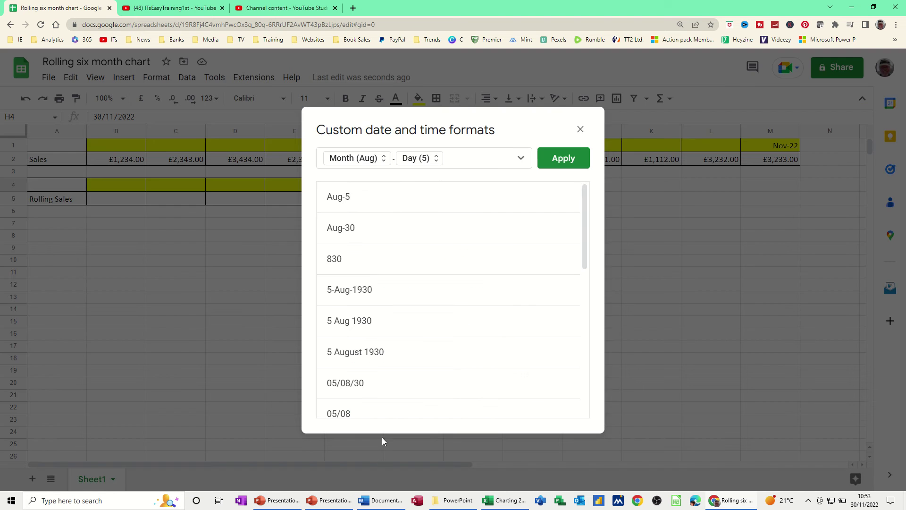
pyautogui.click(417, 161)
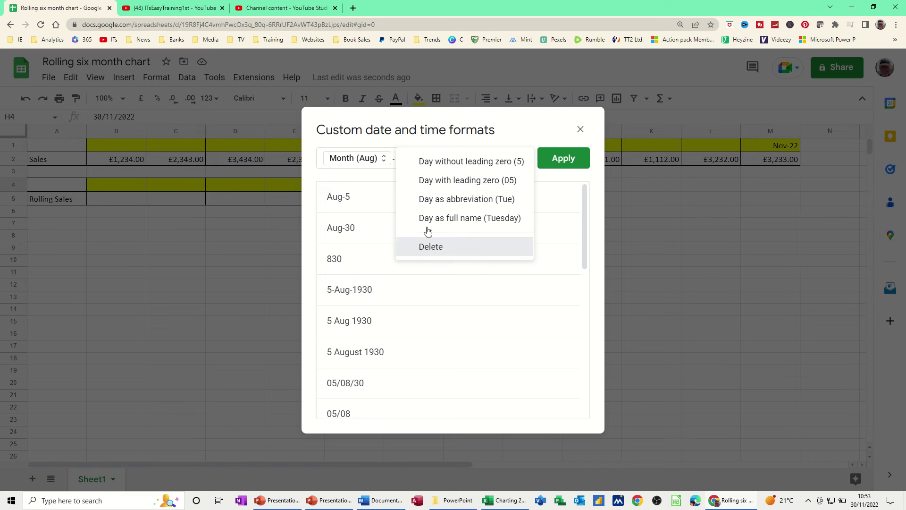
pyautogui.click(428, 246)
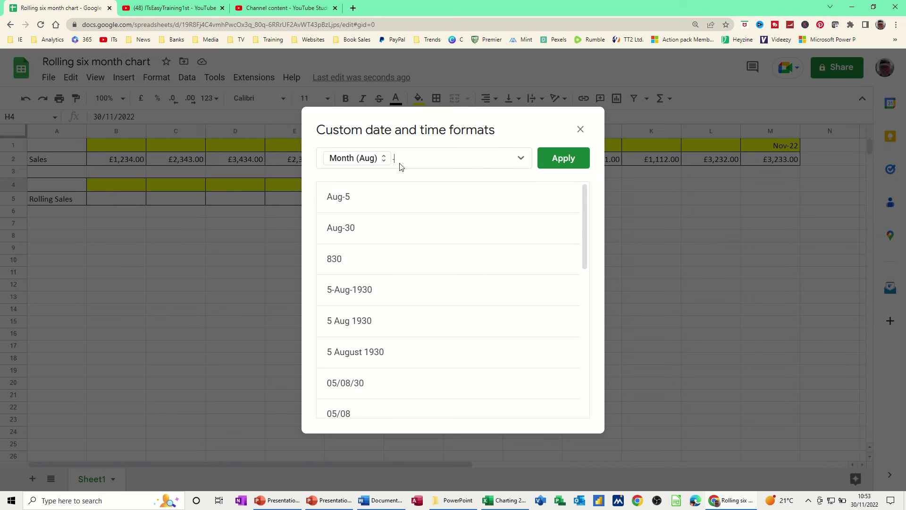
pyautogui.click(521, 158)
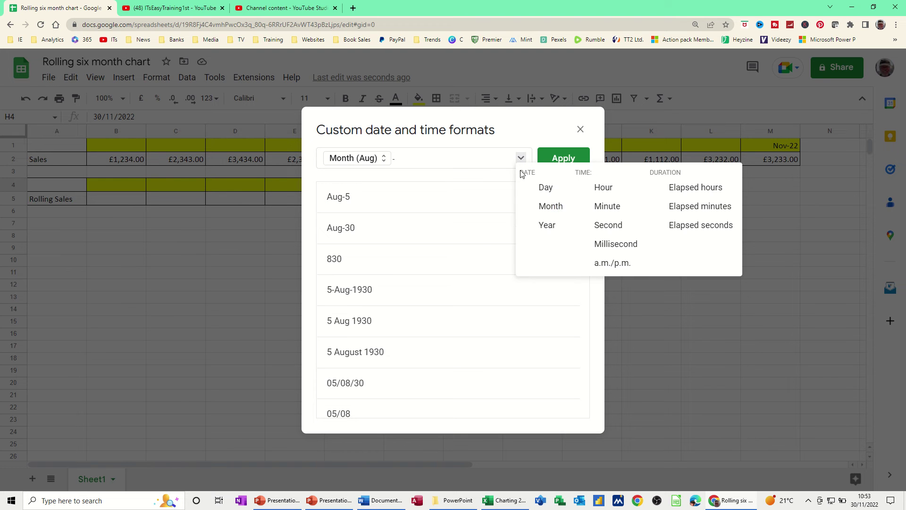
pyautogui.click(538, 225)
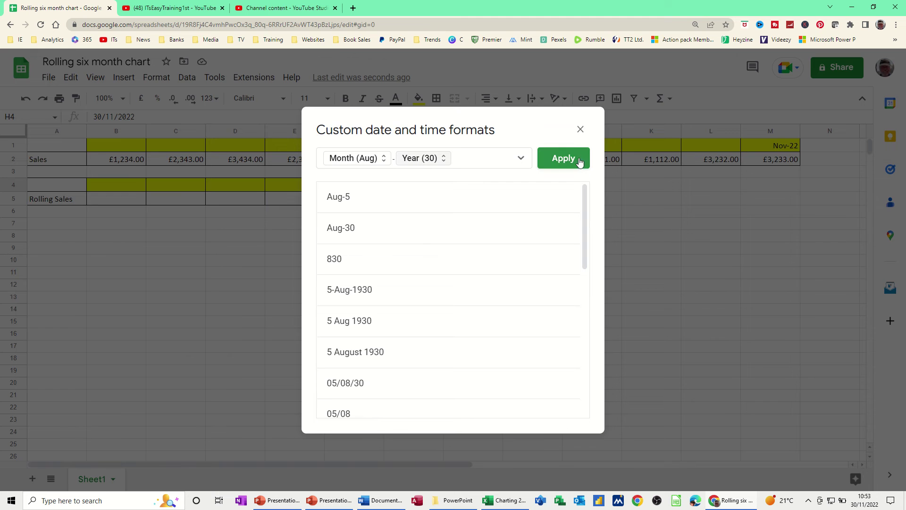
pyautogui.click(565, 158)
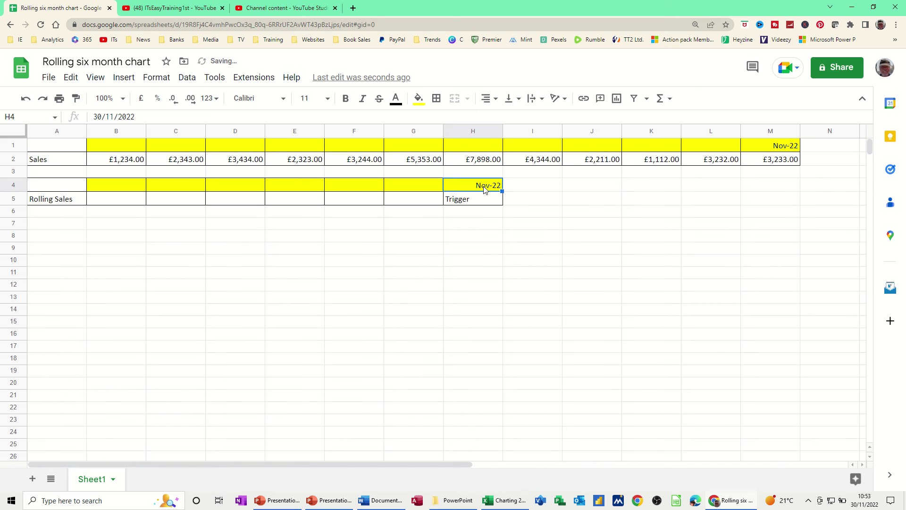
# - Enter =eomonth(H4,-1) in G4 and fill it backwards across the rolling header row to B4
pyautogui.click(413, 184)
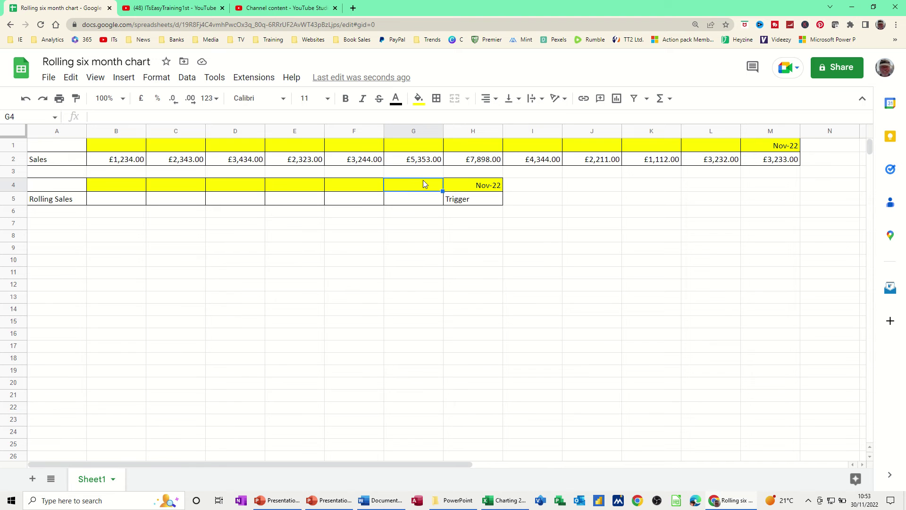
pyautogui.write('=e')
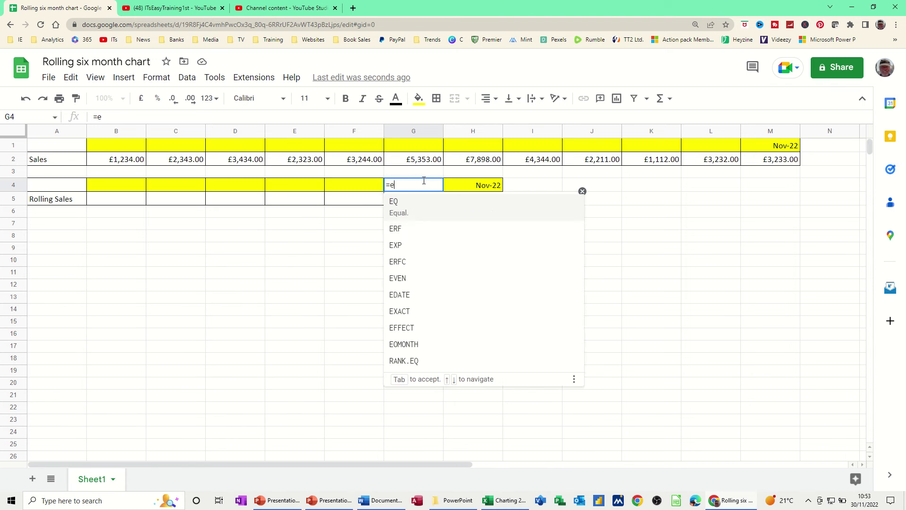
pyautogui.write('omont')
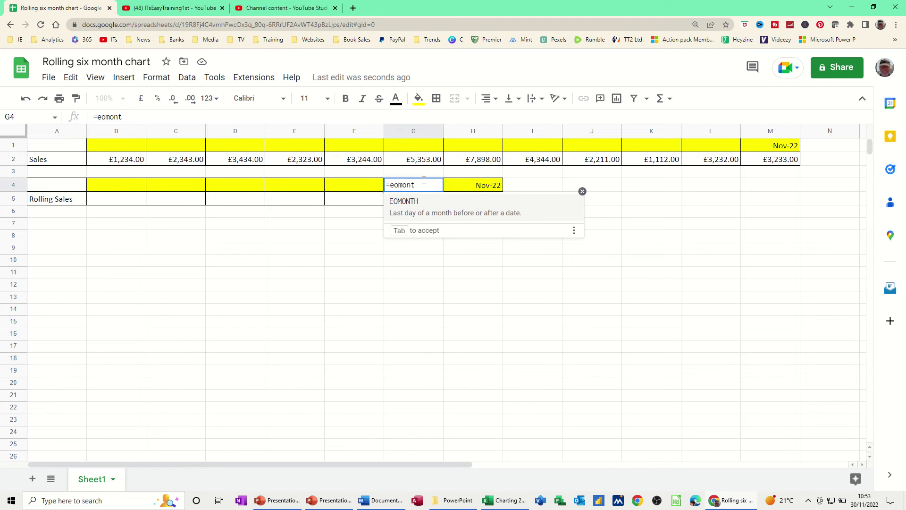
pyautogui.write('h(')
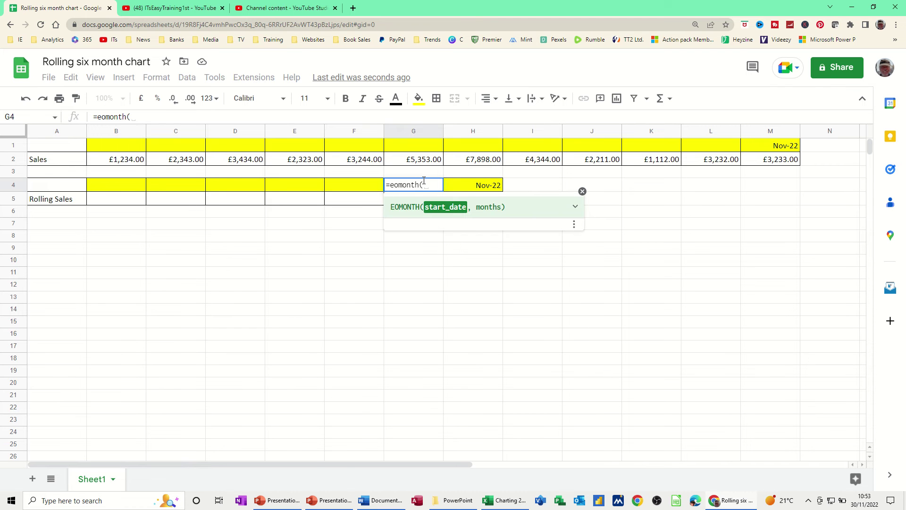
pyautogui.click(467, 190)
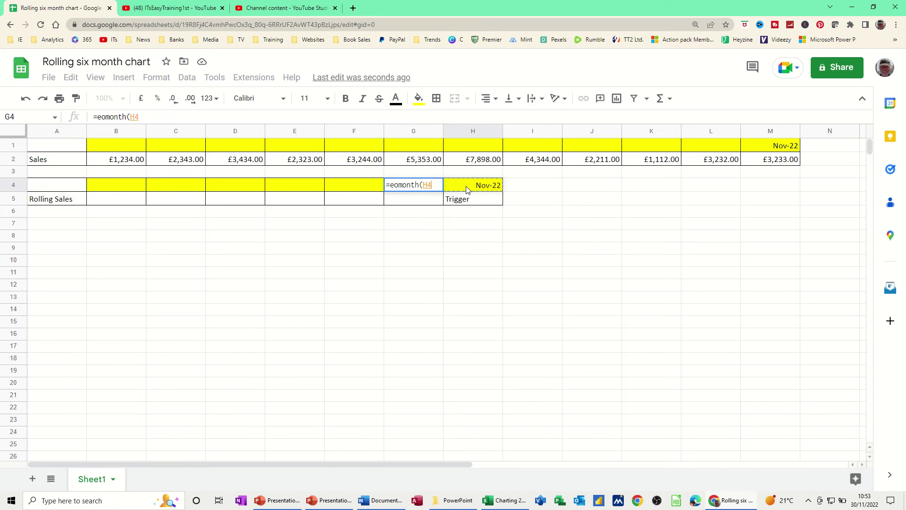
pyautogui.write(',')
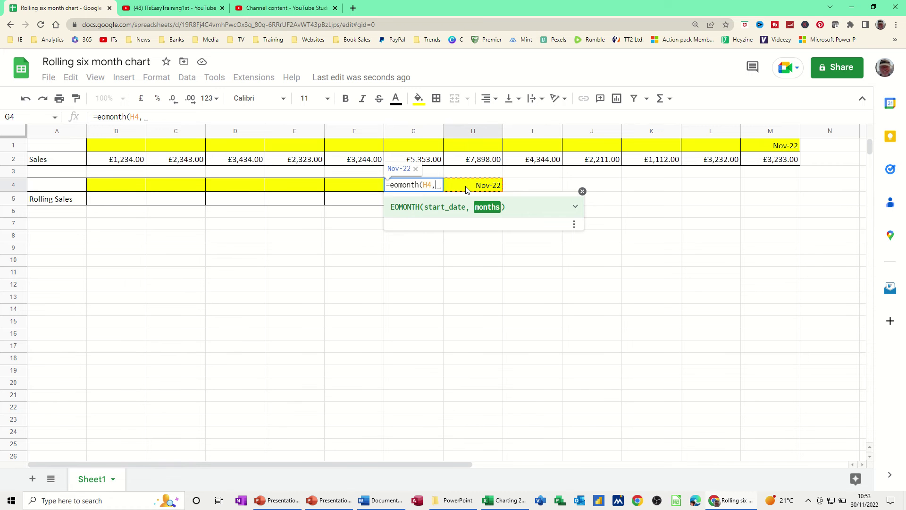
pyautogui.write('-1')
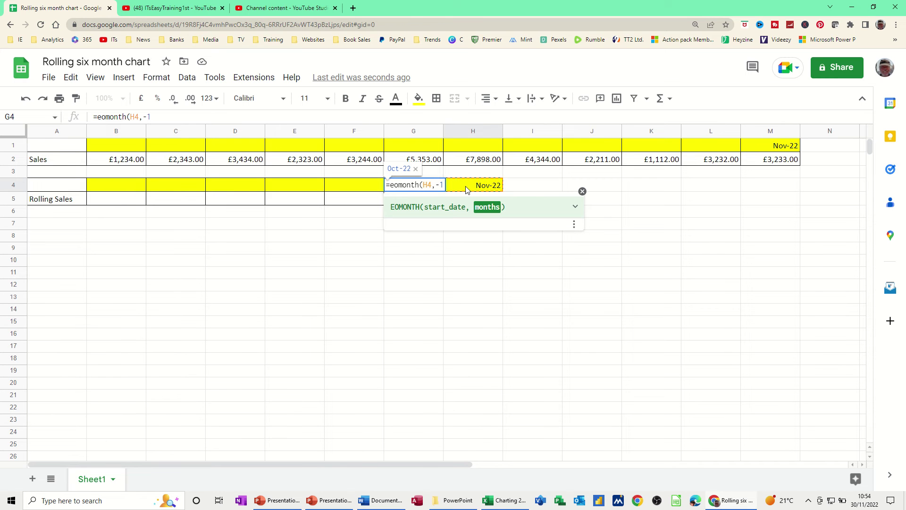
pyautogui.write(')')
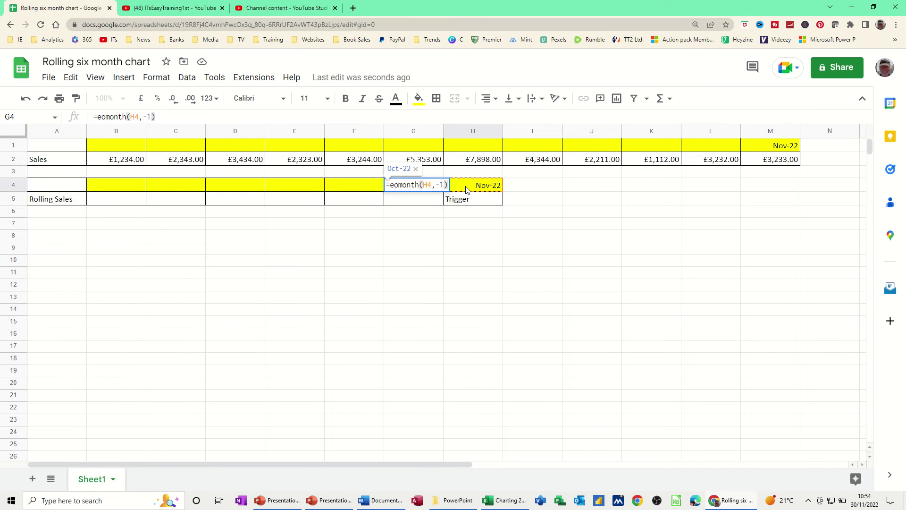
pyautogui.press('Return')
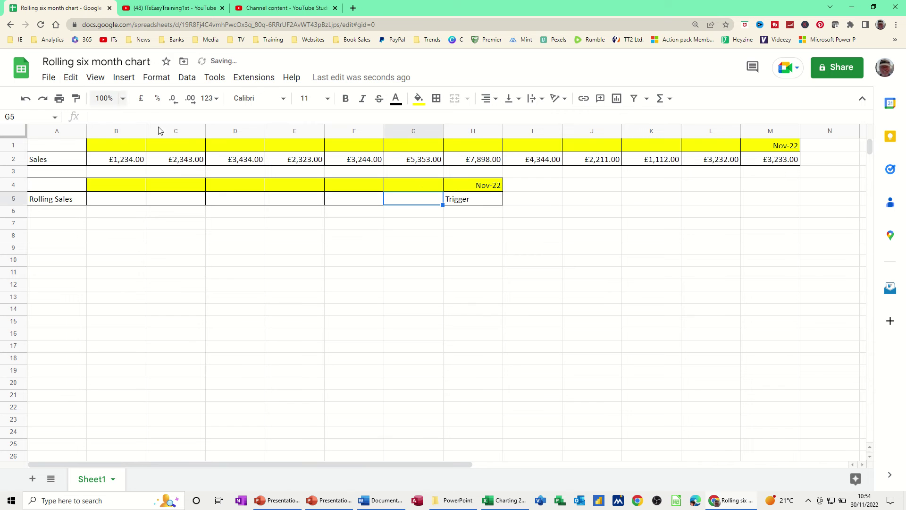
pyautogui.click(429, 187)
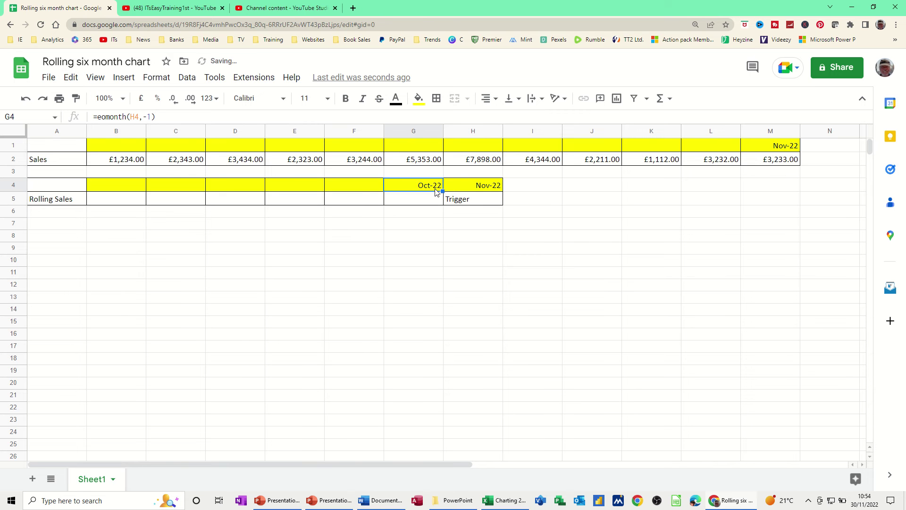
pyautogui.moveTo(443, 190); pyautogui.dragTo(93, 187)
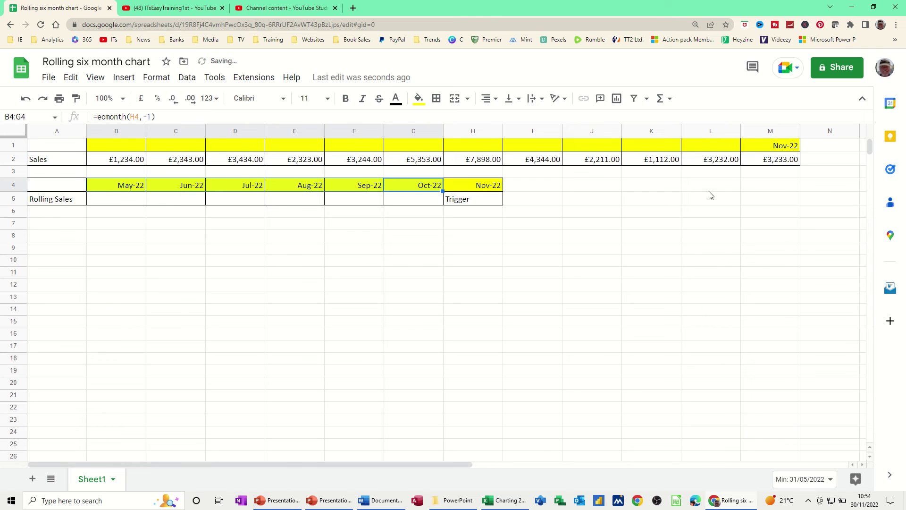
# - Enter =eomonth(M1,-1) in L1 to calculate the month before the final sales month
pyautogui.click(717, 146)
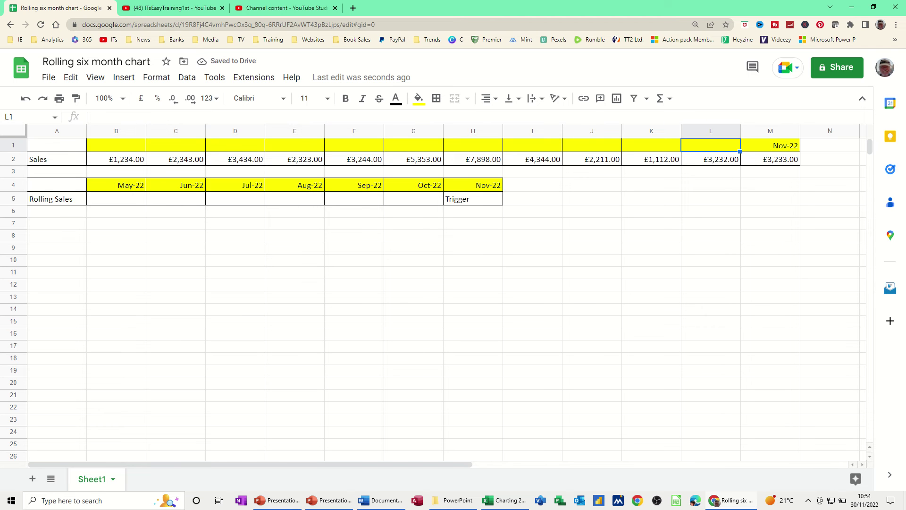
pyautogui.write('=')
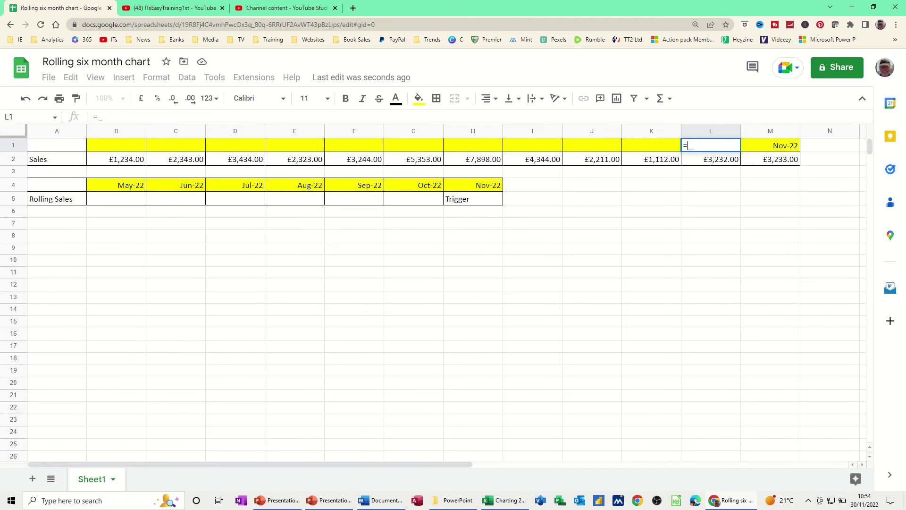
pyautogui.write('eomonth')
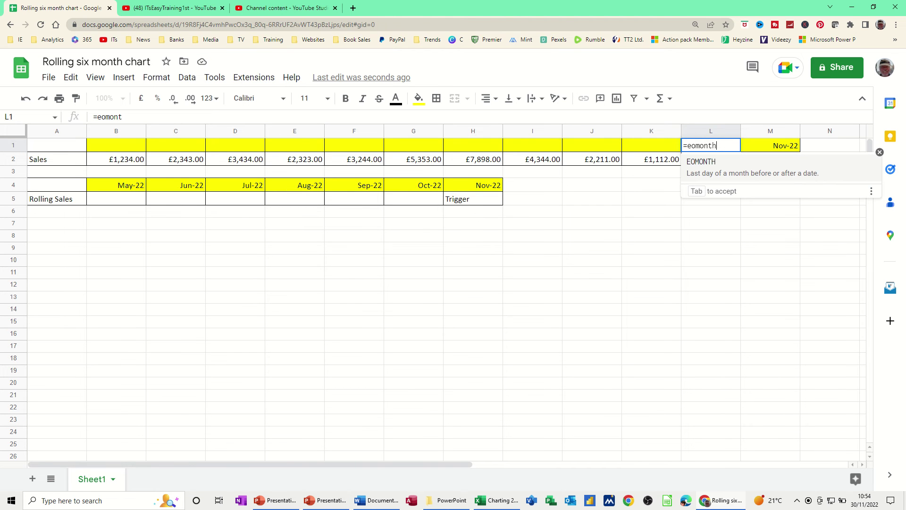
pyautogui.write('(')
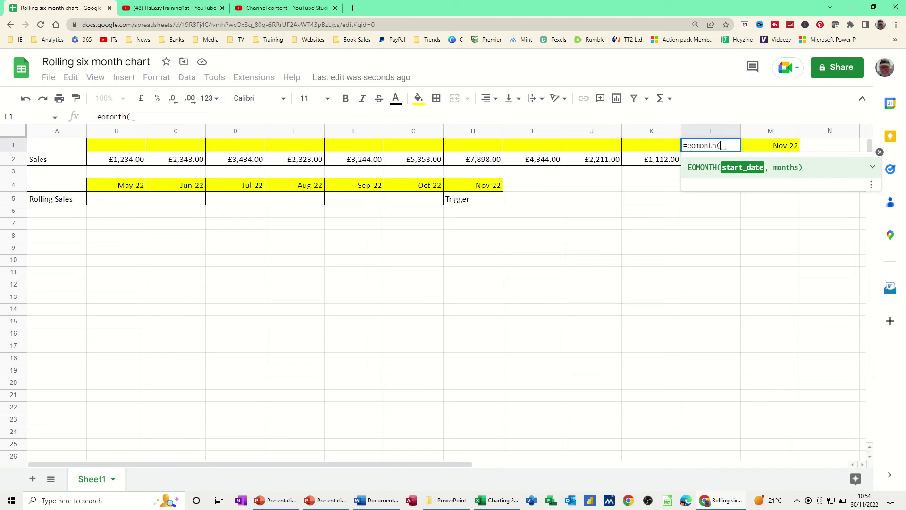
pyautogui.click(787, 149)
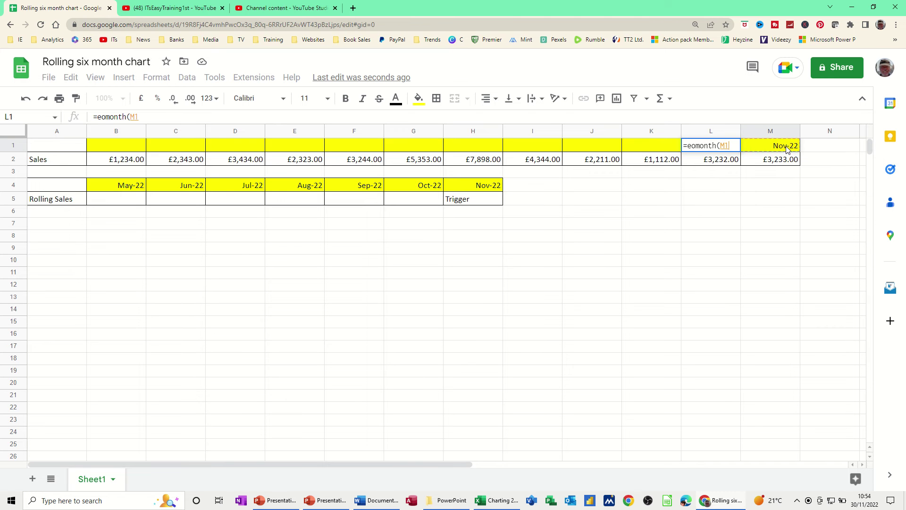
pyautogui.write(',')
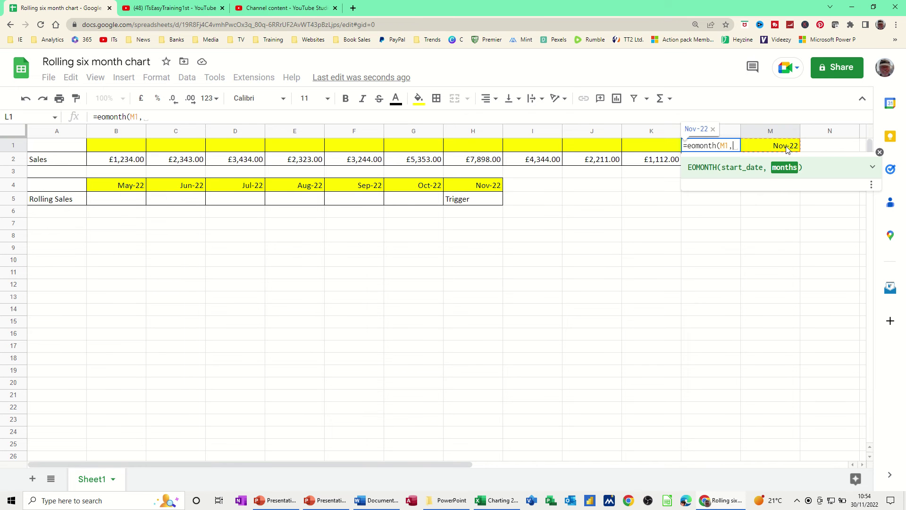
pyautogui.write('-1)')
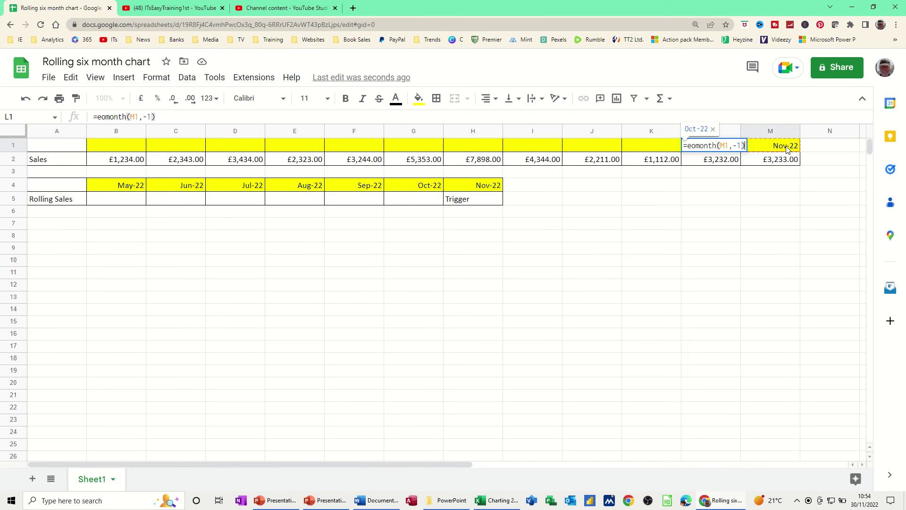
pyautogui.press('Return')
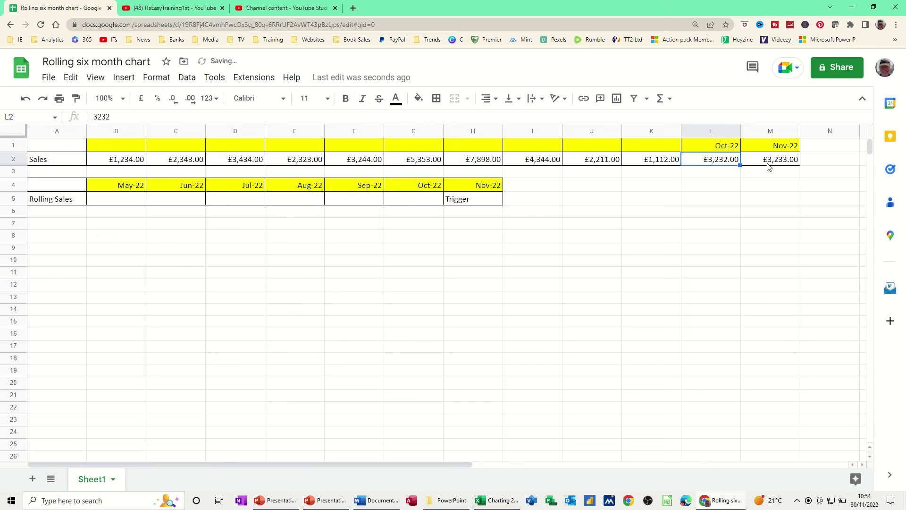
# - Fill the month formula from L1 backwards across the sales header row to B1
pyautogui.click(731, 150)
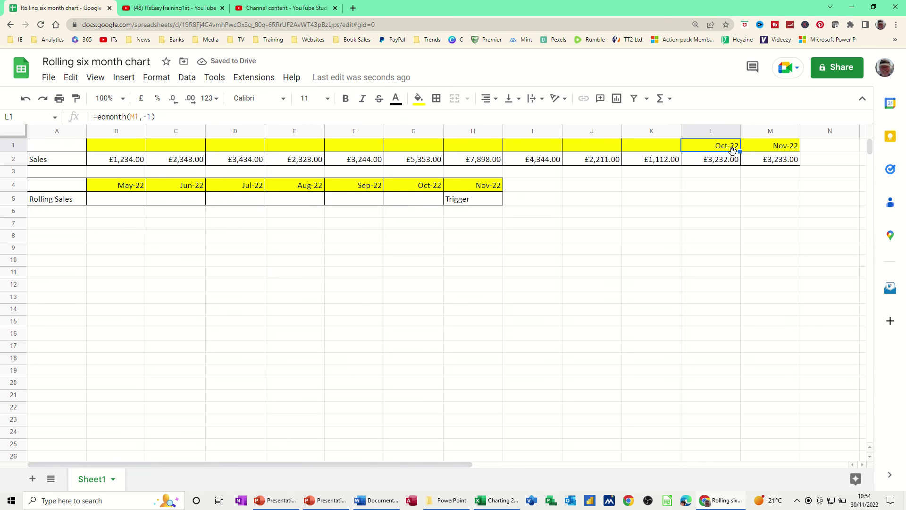
pyautogui.moveTo(738, 151); pyautogui.dragTo(249, 138)
pyautogui.moveTo(90, 137); pyautogui.dragTo(128, 137)
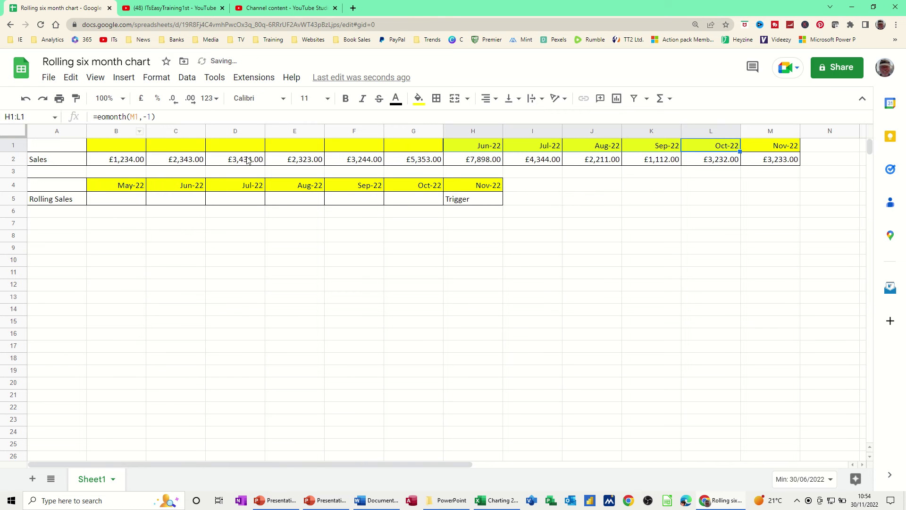
pyautogui.click(466, 149)
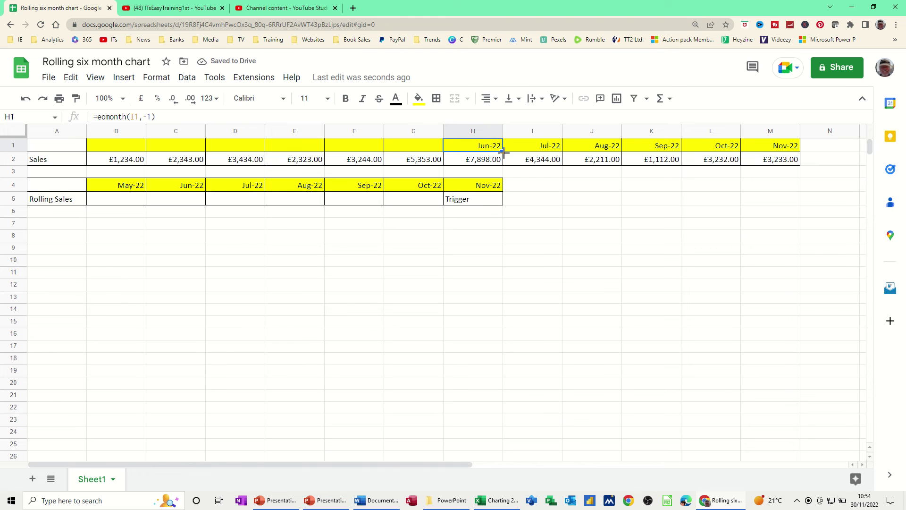
pyautogui.moveTo(502, 151); pyautogui.dragTo(95, 145)
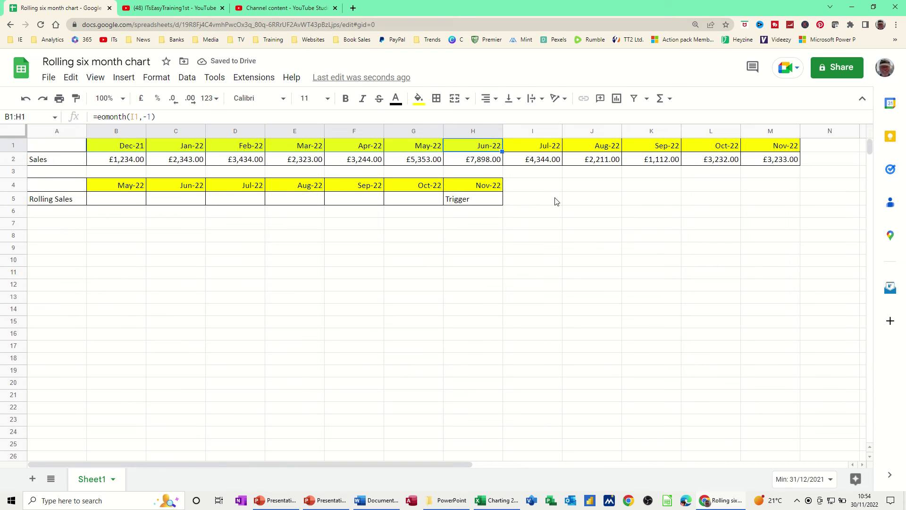
# - Enter =sumif($B$1:$M$1,B4,$B$2:$M$2) in B5 and fill it across the Rolling Sales row to G5
pyautogui.click(119, 202)
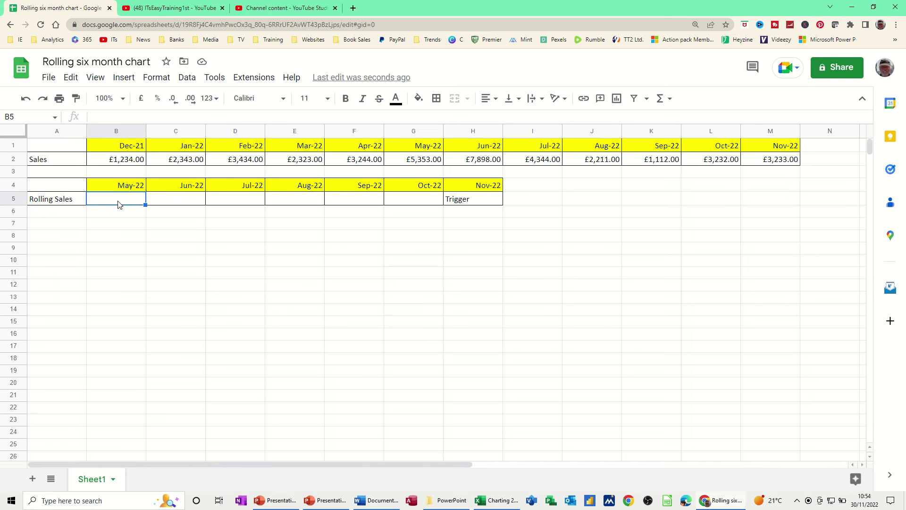
pyautogui.write('=s')
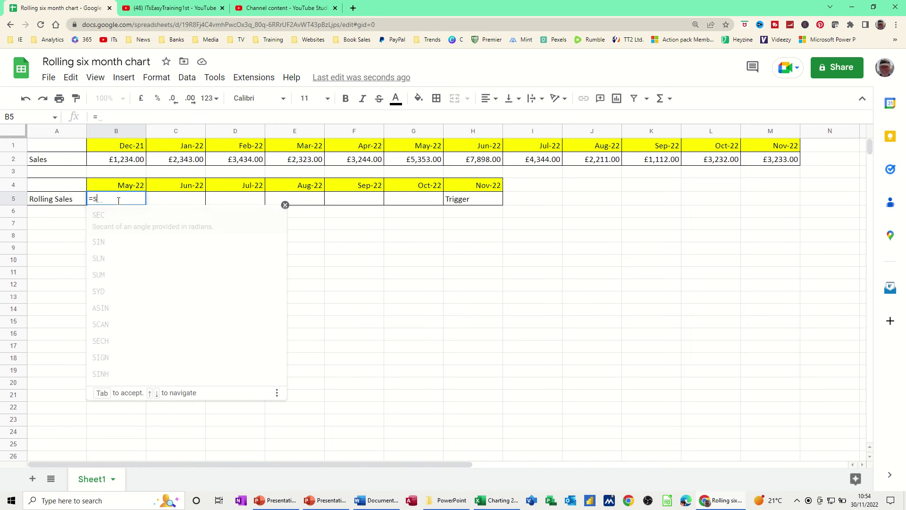
pyautogui.write('umif')
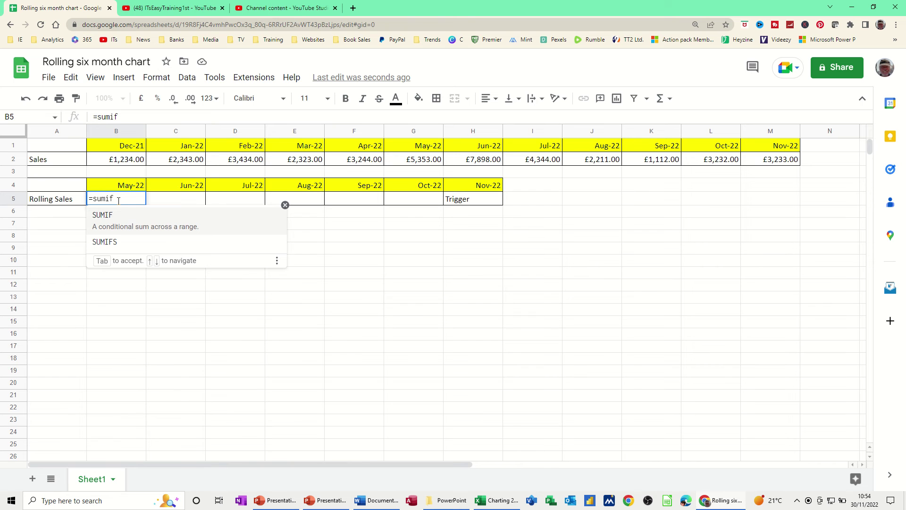
pyautogui.write('(')
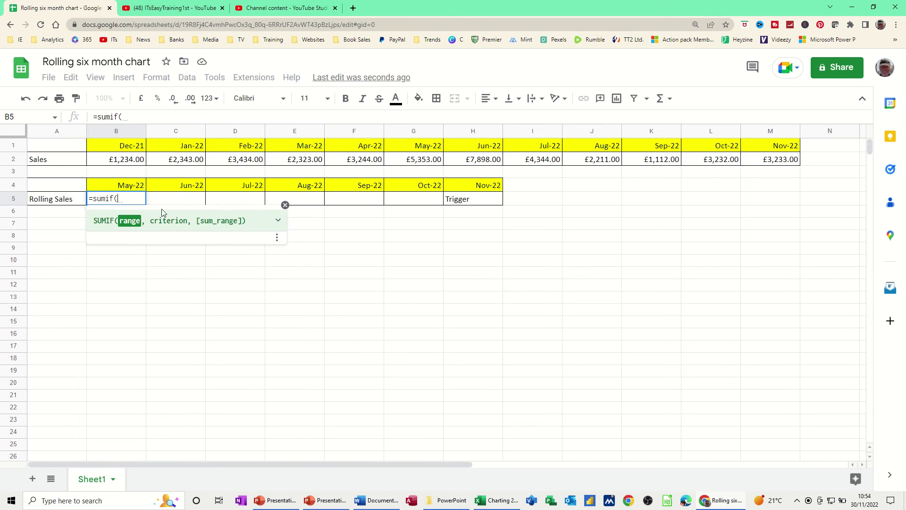
pyautogui.moveTo(114, 149); pyautogui.dragTo(774, 150)
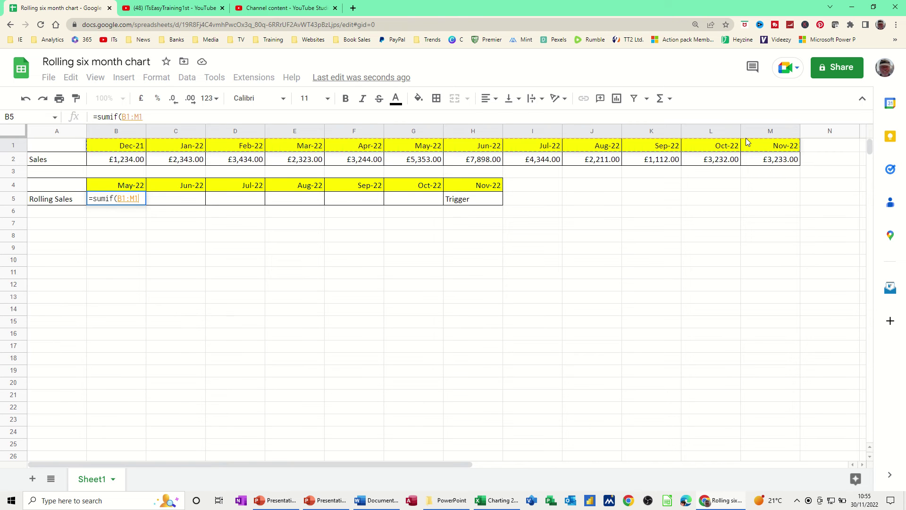
pyautogui.press('F4')
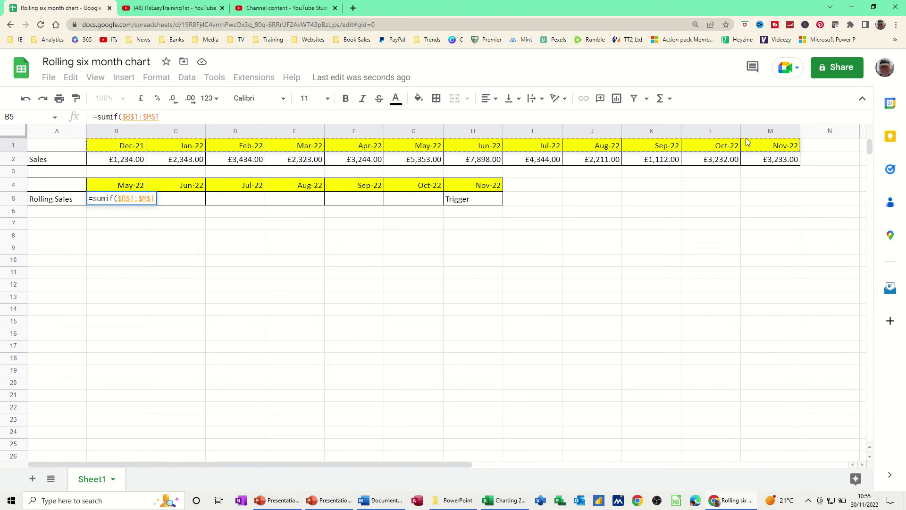
pyautogui.write(',')
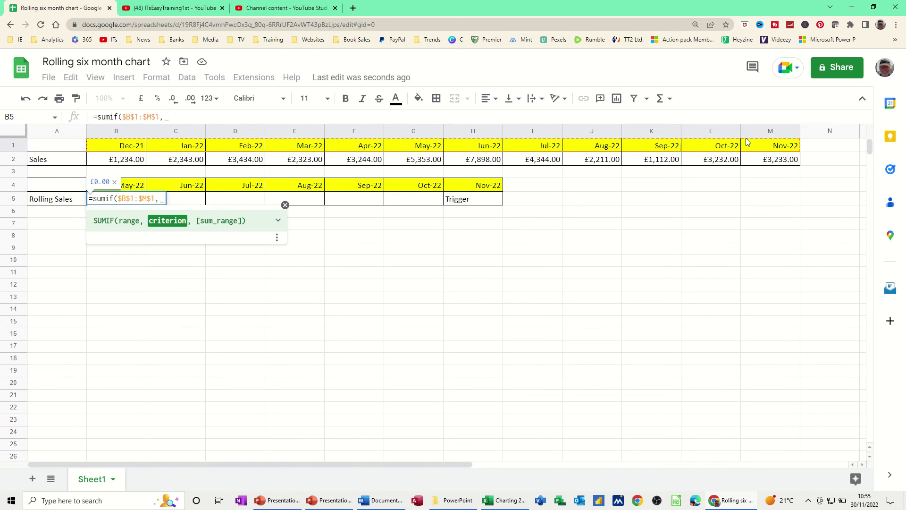
pyautogui.click(136, 188)
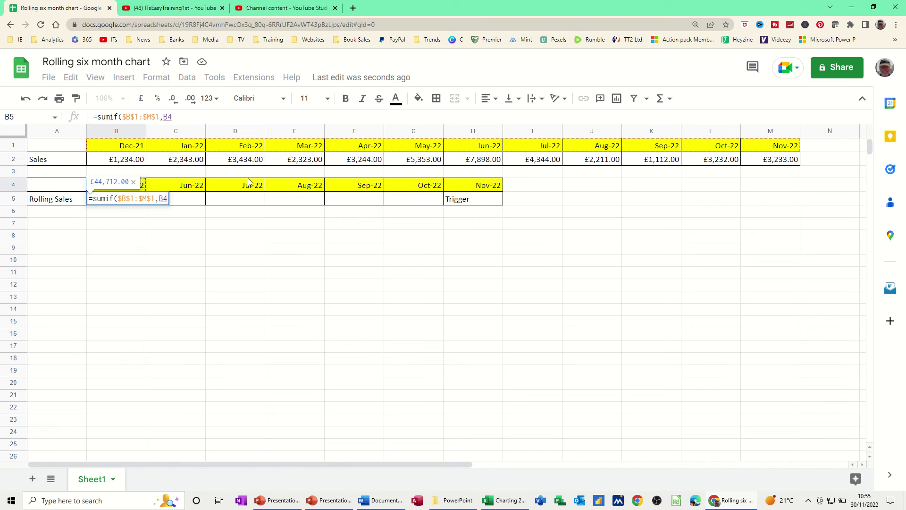
pyautogui.write(',')
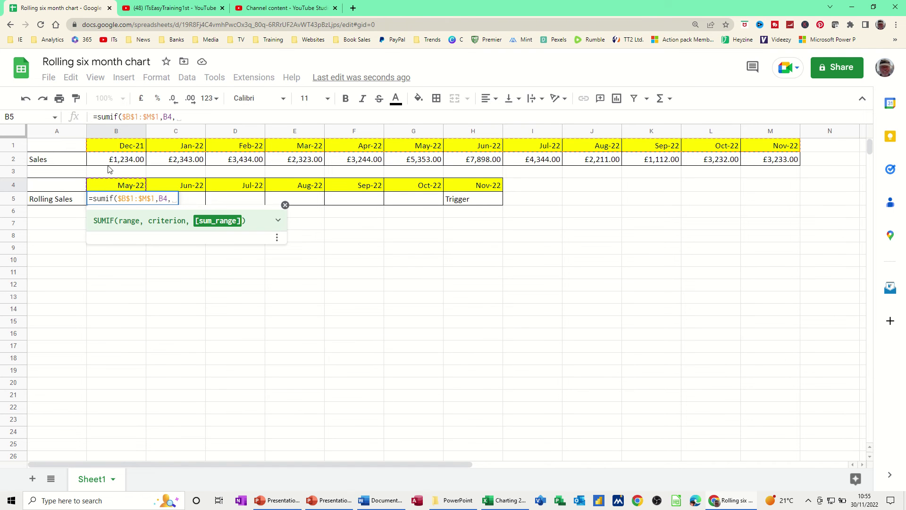
pyautogui.moveTo(112, 160); pyautogui.dragTo(756, 161)
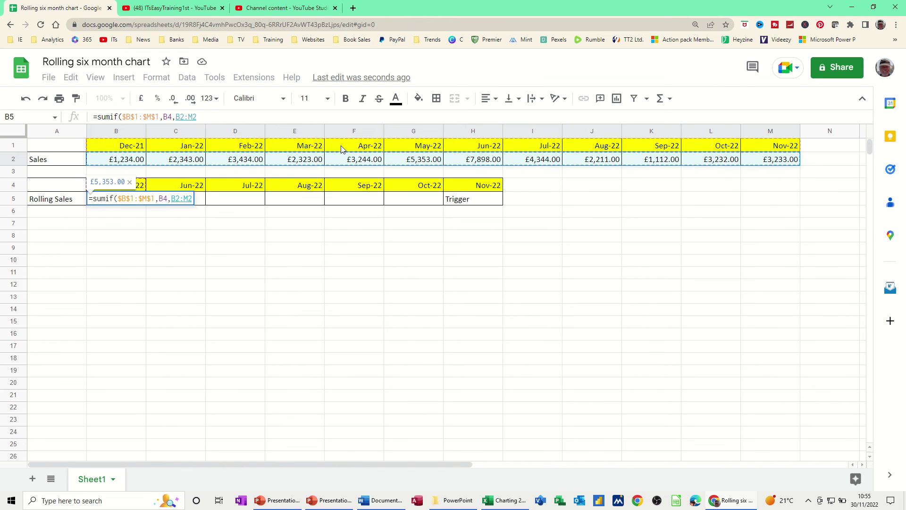
pyautogui.press('F4')
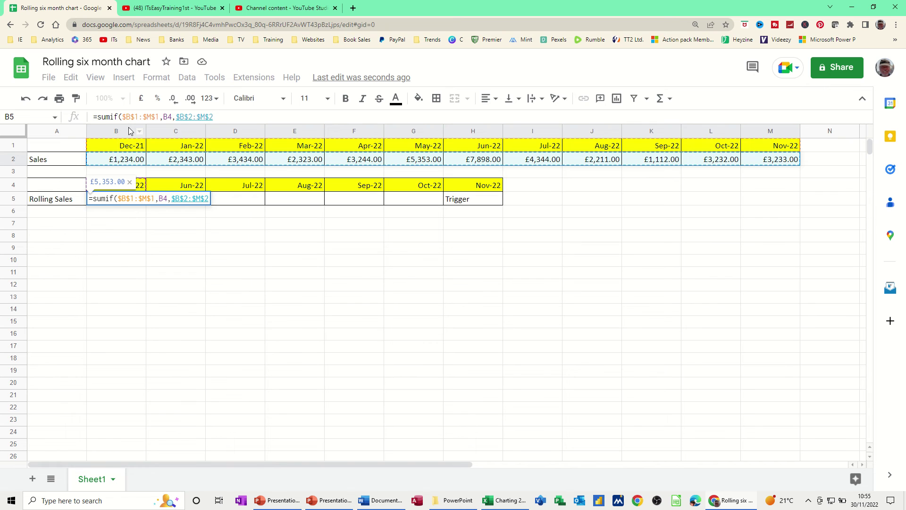
pyautogui.press('Return')
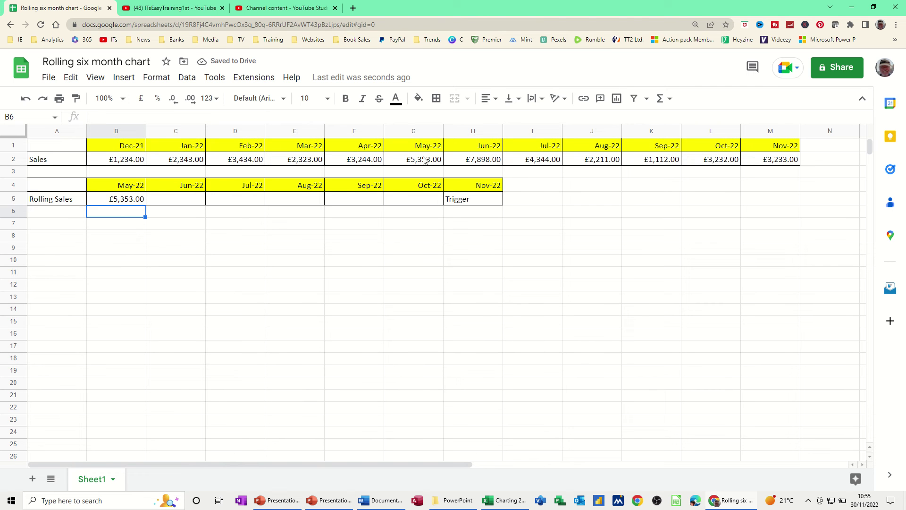
pyautogui.click(138, 200)
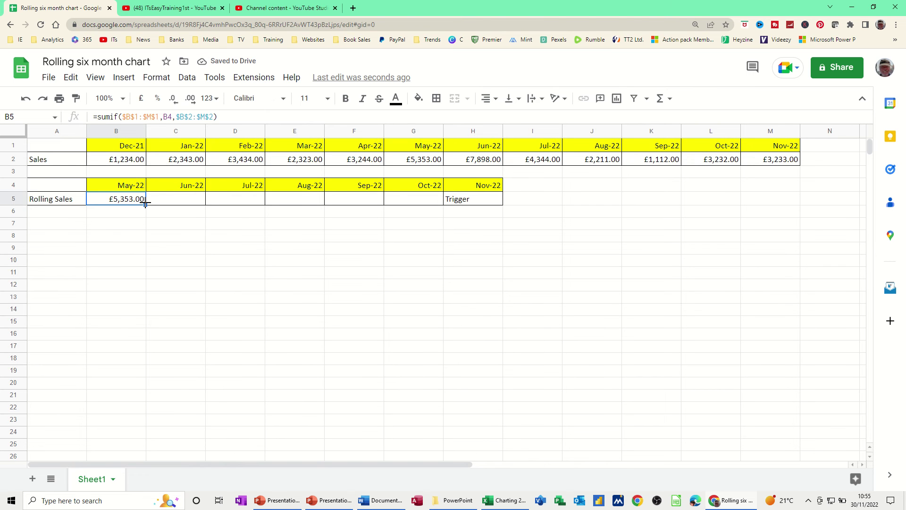
pyautogui.moveTo(145, 204); pyautogui.dragTo(440, 203)
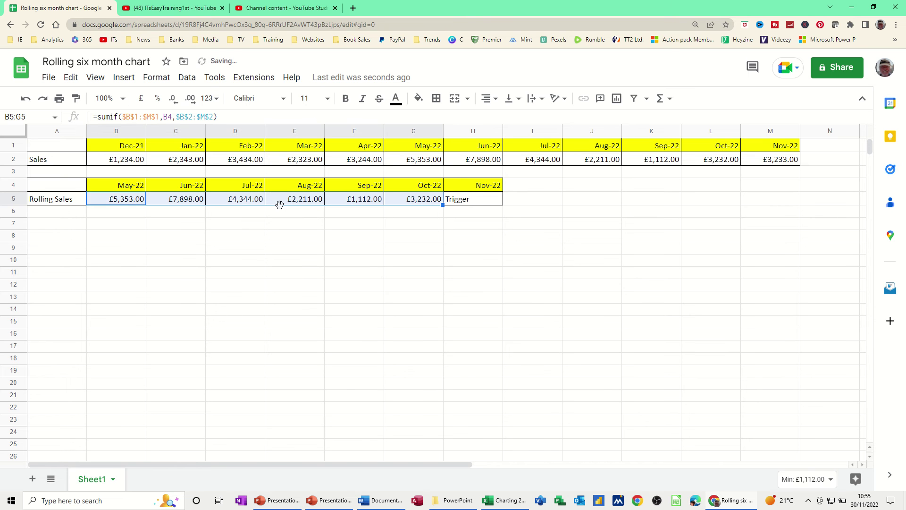
# - Change the trigger month in H4 to oct 22
pyautogui.click(479, 188)
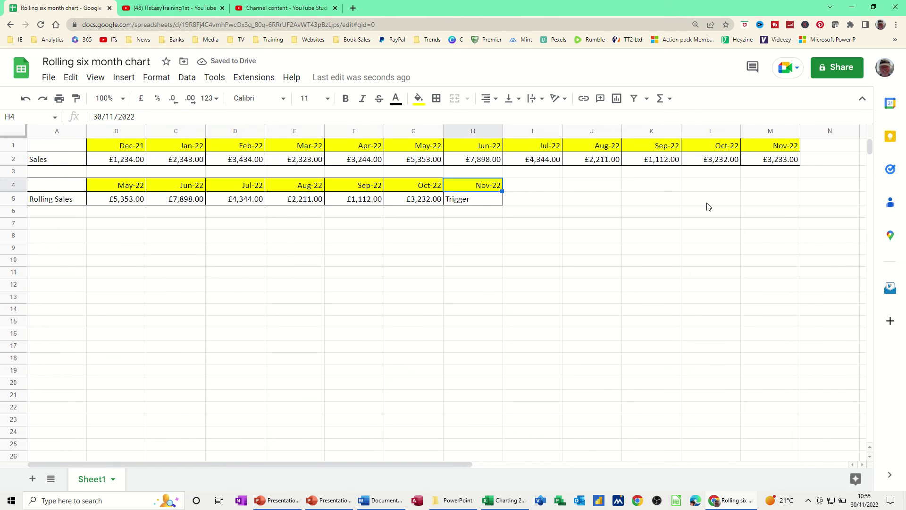
pyautogui.write('oct 2')
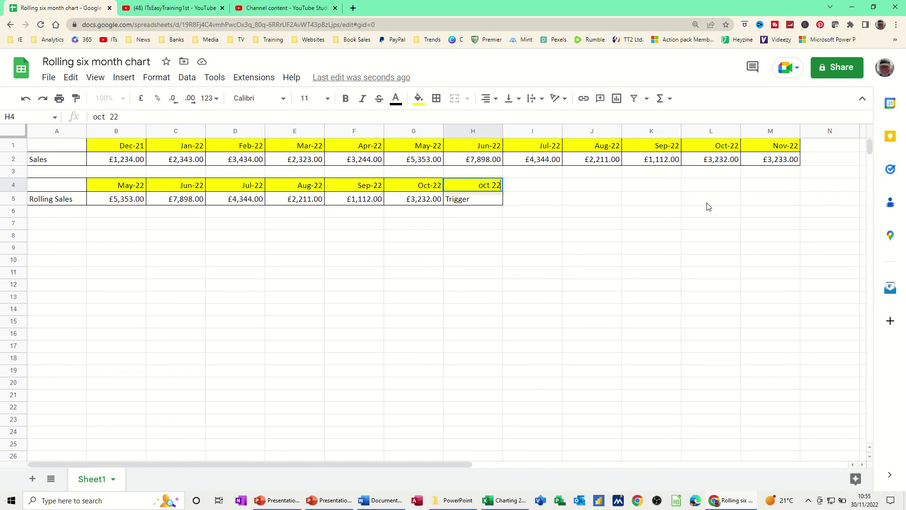
pyautogui.write('2')
pyautogui.press('Return')
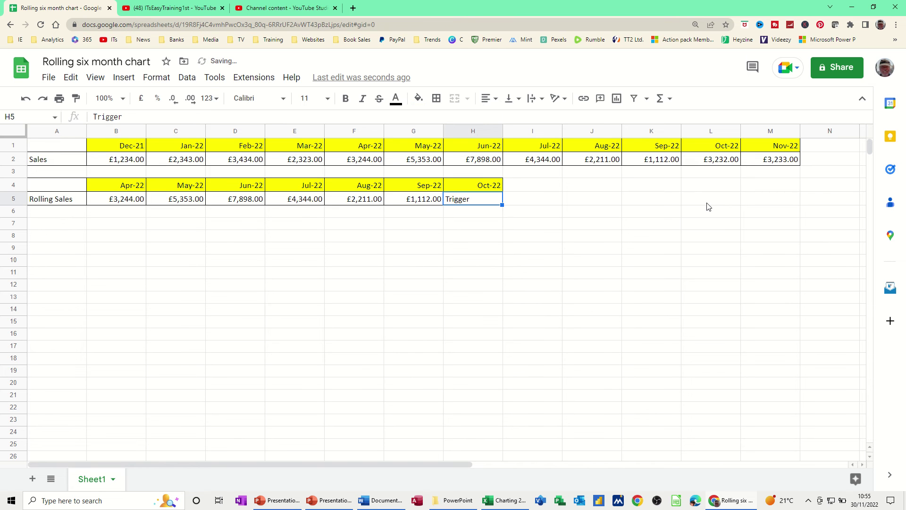
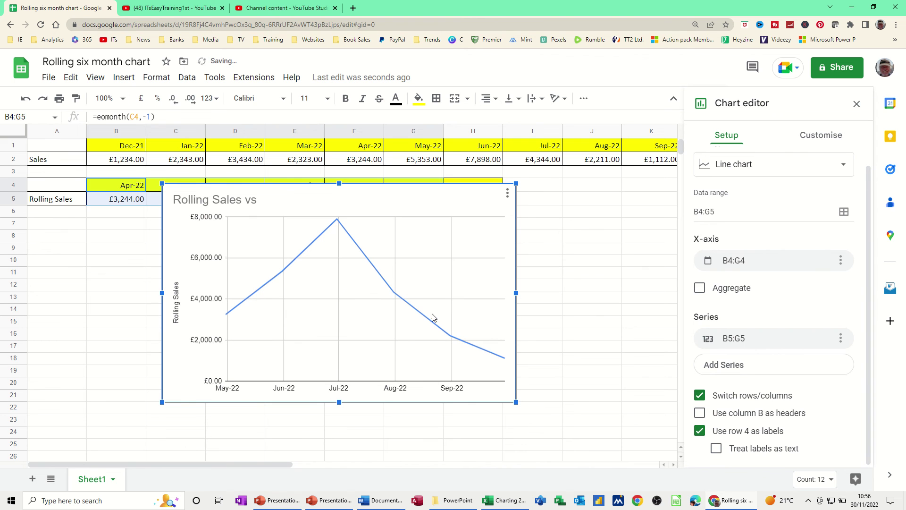
# - Switch the rolling sales line chart to the suggested column-style Combo chart and place it, widened, directly beneath the rolling sales table
pyautogui.click(841, 169)
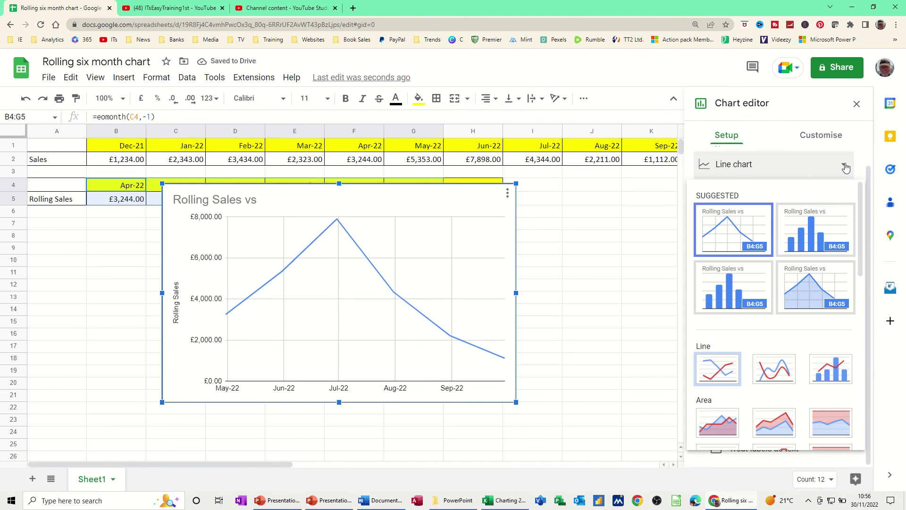
pyautogui.click(809, 236)
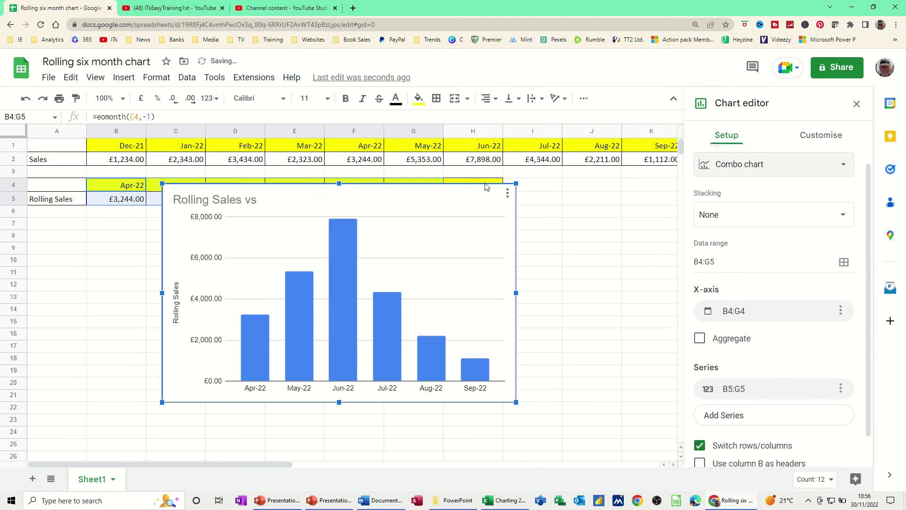
pyautogui.moveTo(486, 186); pyautogui.dragTo(412, 210)
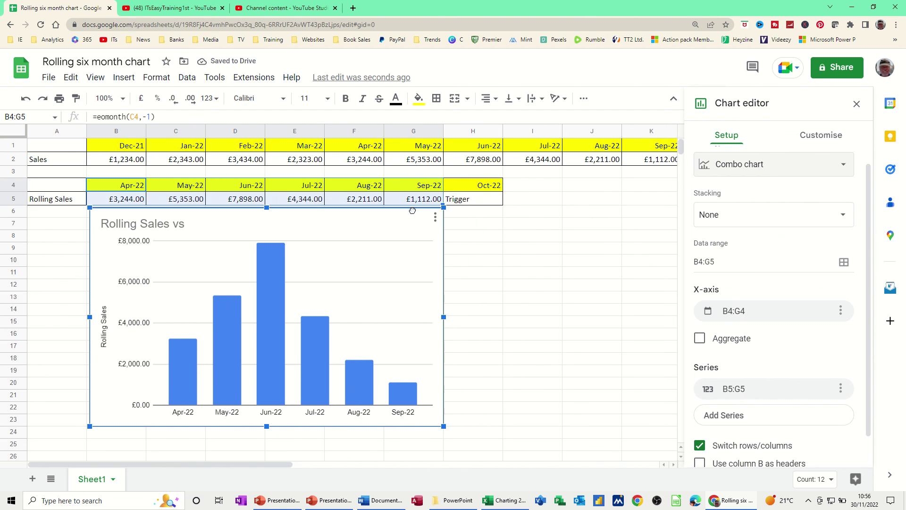
pyautogui.moveTo(444, 317); pyautogui.dragTo(518, 327)
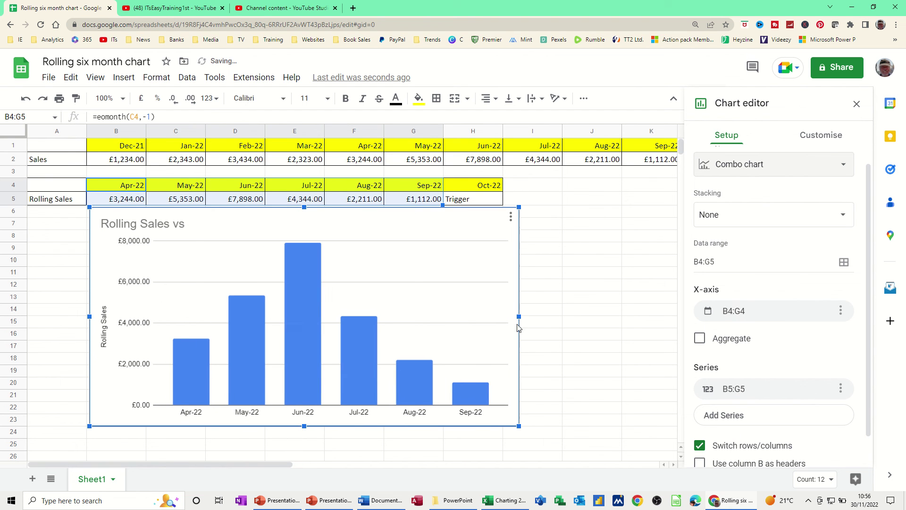
# - Enter aug 22 in the last rolling month header, G4
pyautogui.click(431, 187)
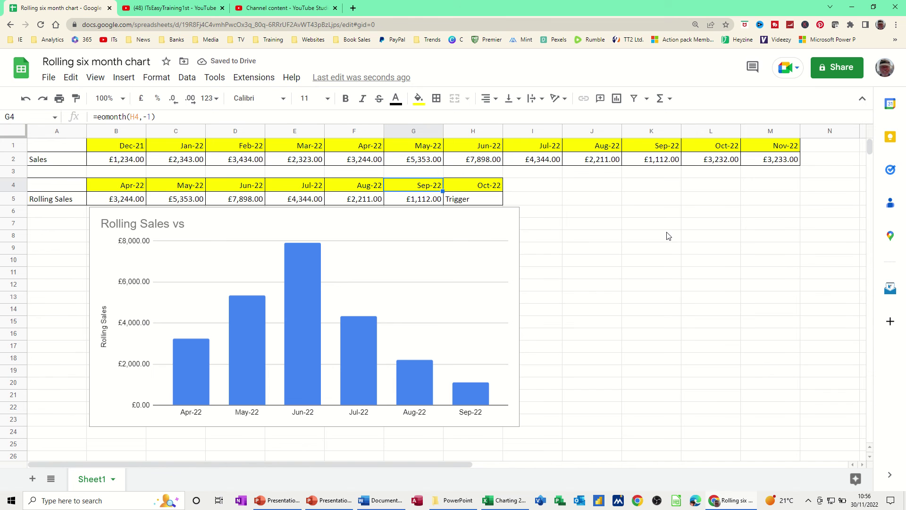
pyautogui.write('a')
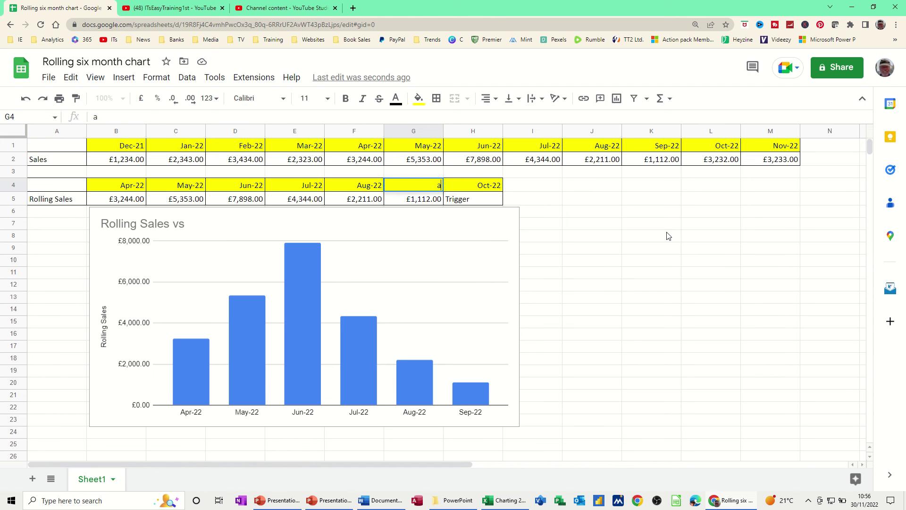
pyautogui.write('ug 22')
pyautogui.press('Return')
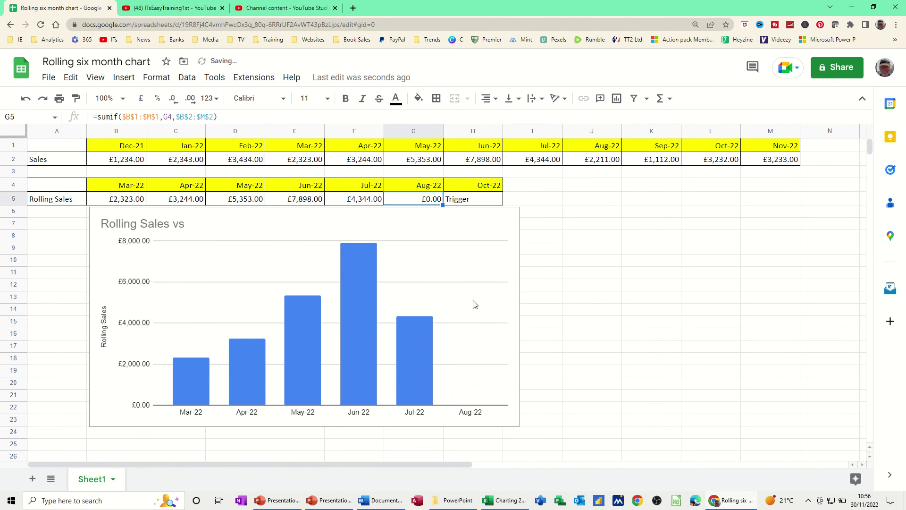
# - Add data labels to the column series of the rolling sales chart
pyautogui.rightClick(355, 268)
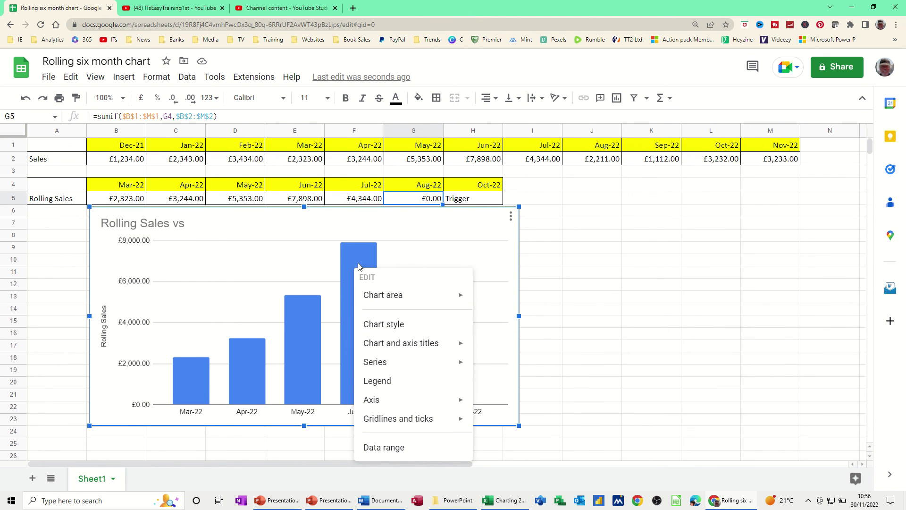
pyautogui.moveTo(392, 368)
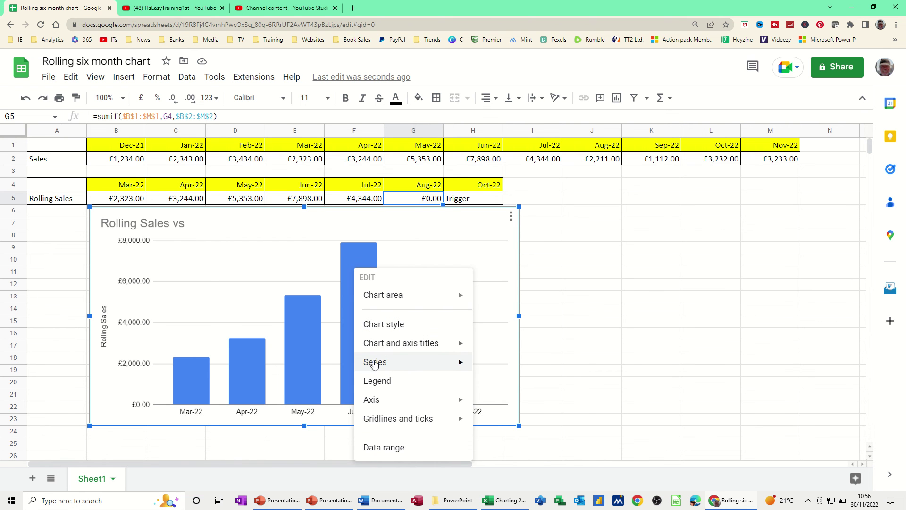
pyautogui.moveTo(443, 366)
pyautogui.click(501, 367)
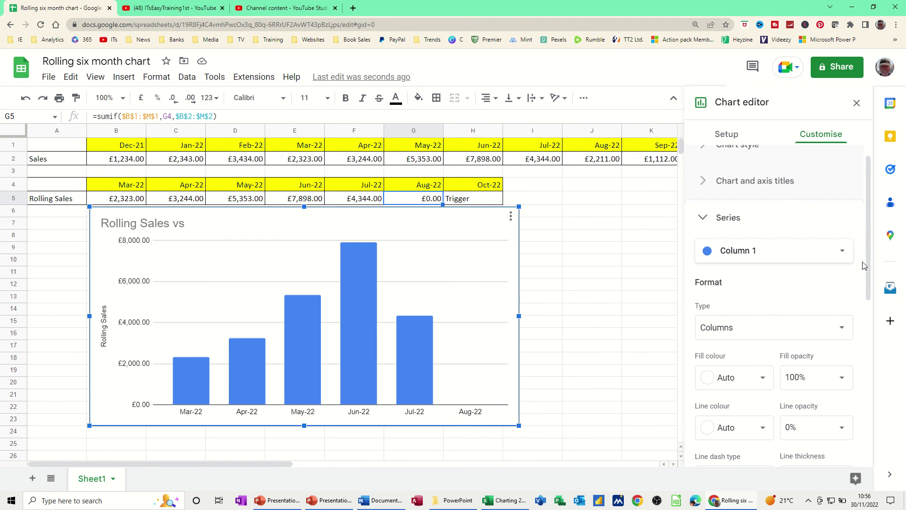
pyautogui.moveTo(868, 253); pyautogui.dragTo(866, 392)
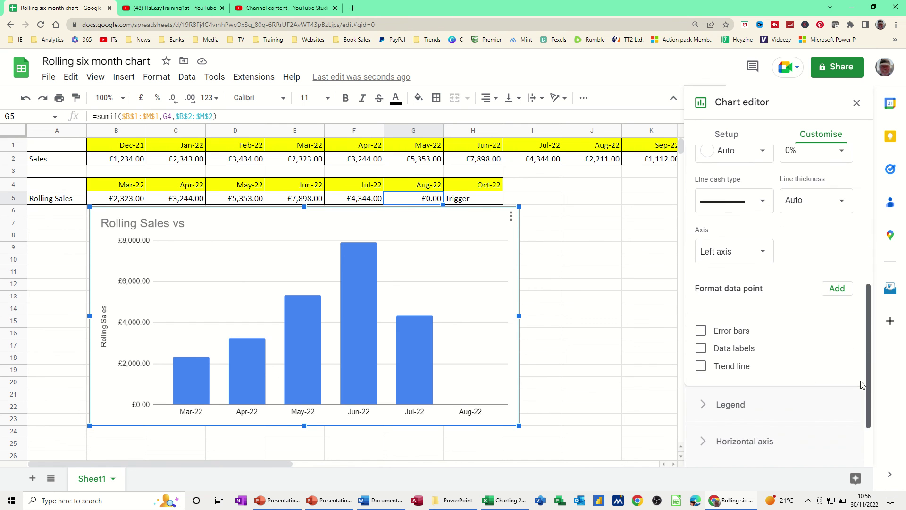
pyautogui.click(701, 349)
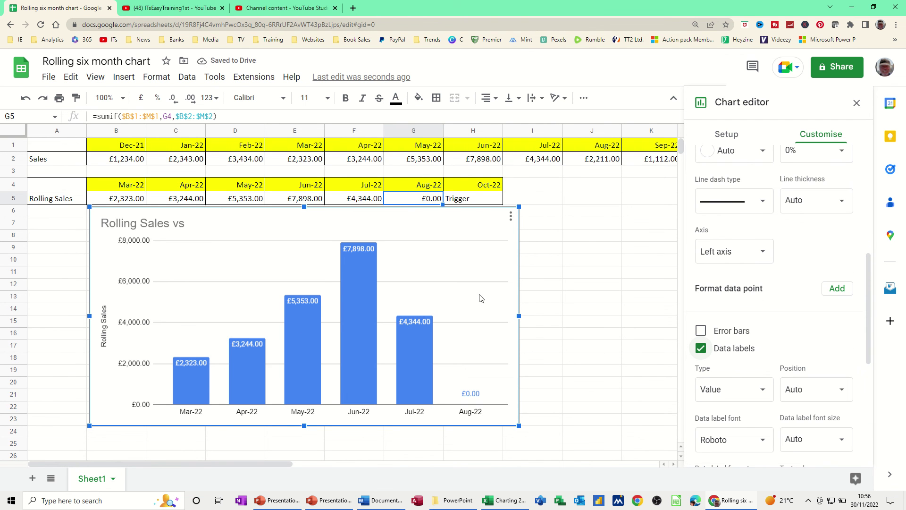
pyautogui.click(565, 228)
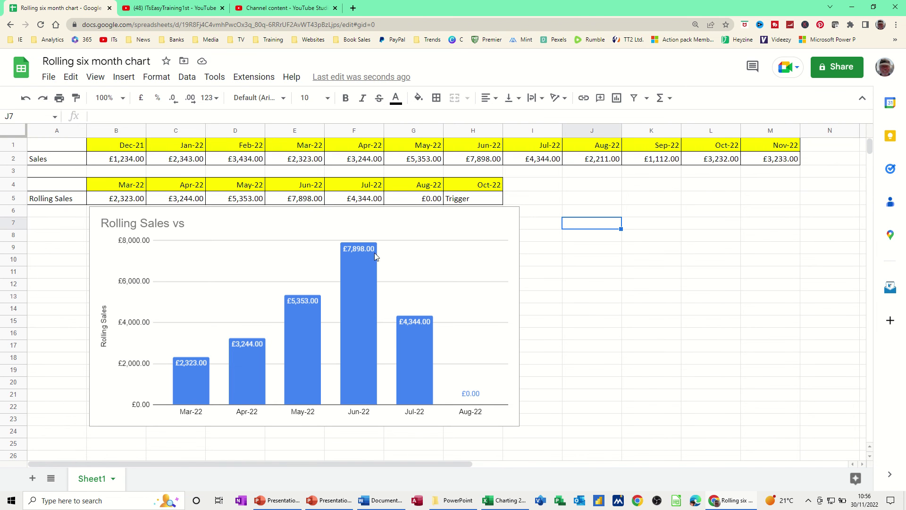
# - Copy the EOMONTH formula from F4 into the last rolling month header, G4
pyautogui.click(420, 199)
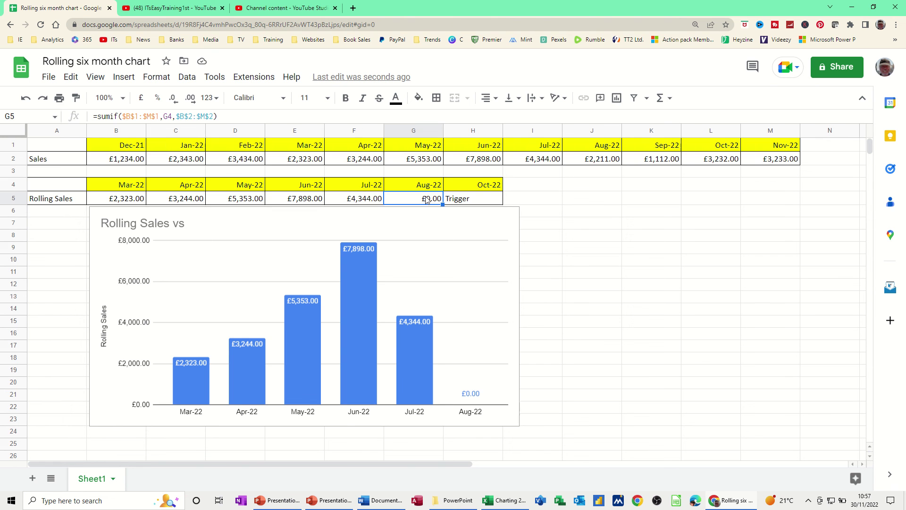
pyautogui.press('Up')
pyautogui.press('Left')
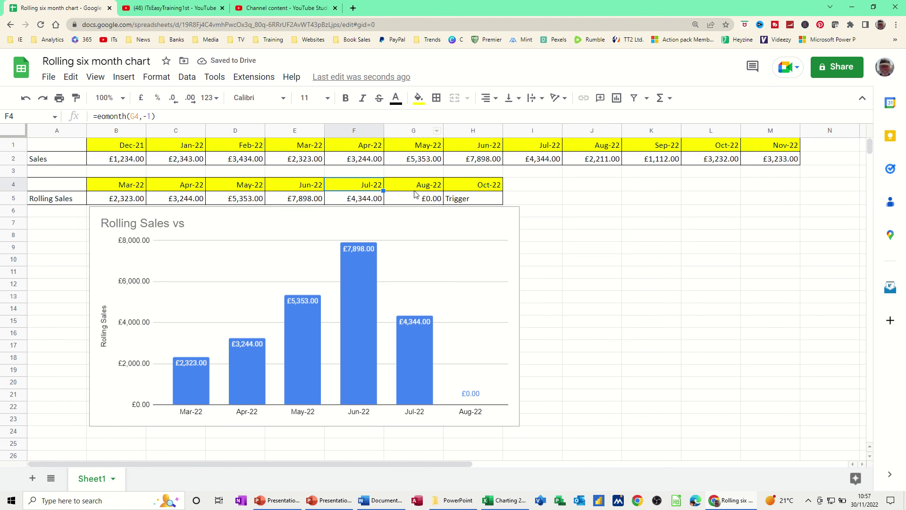
pyautogui.click(416, 189)
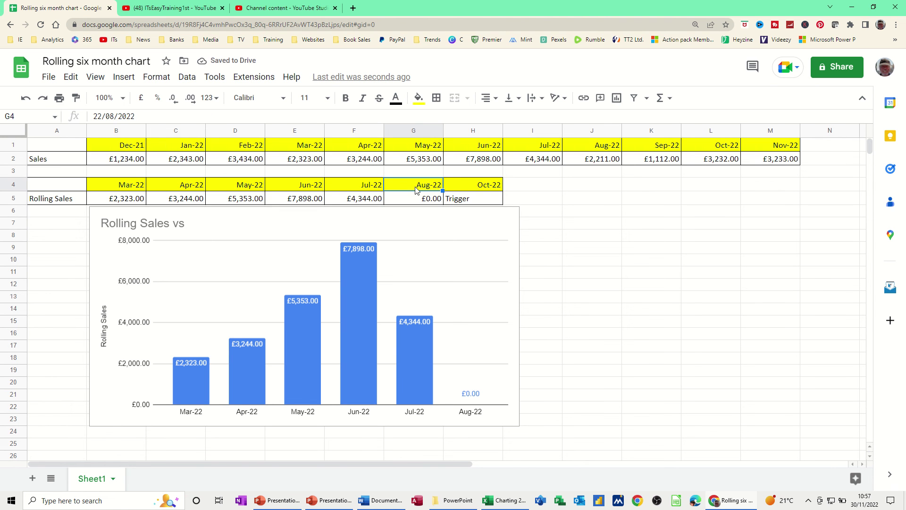
pyautogui.click(368, 186)
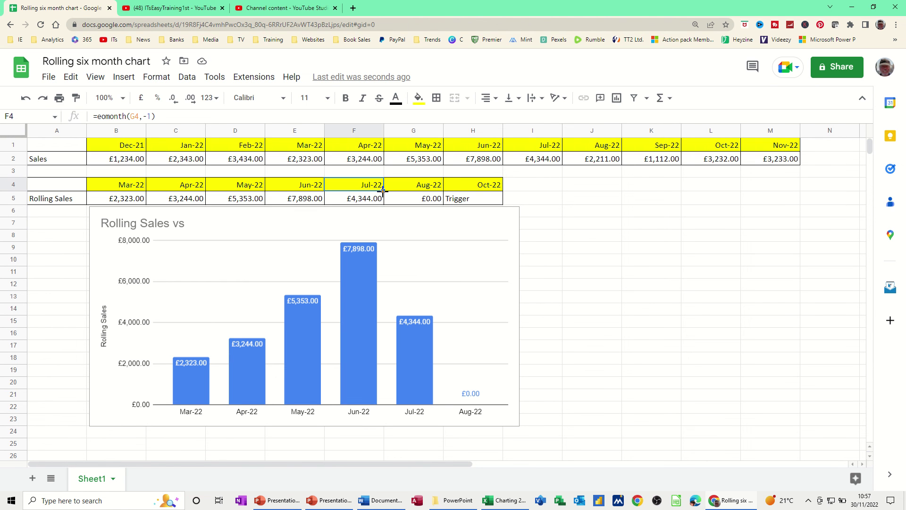
pyautogui.moveTo(382, 190); pyautogui.dragTo(443, 190)
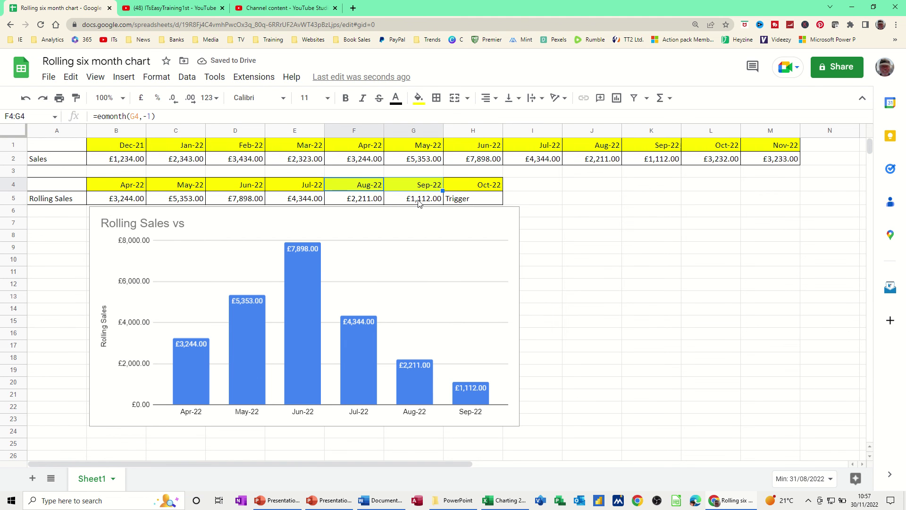
pyautogui.click(420, 200)
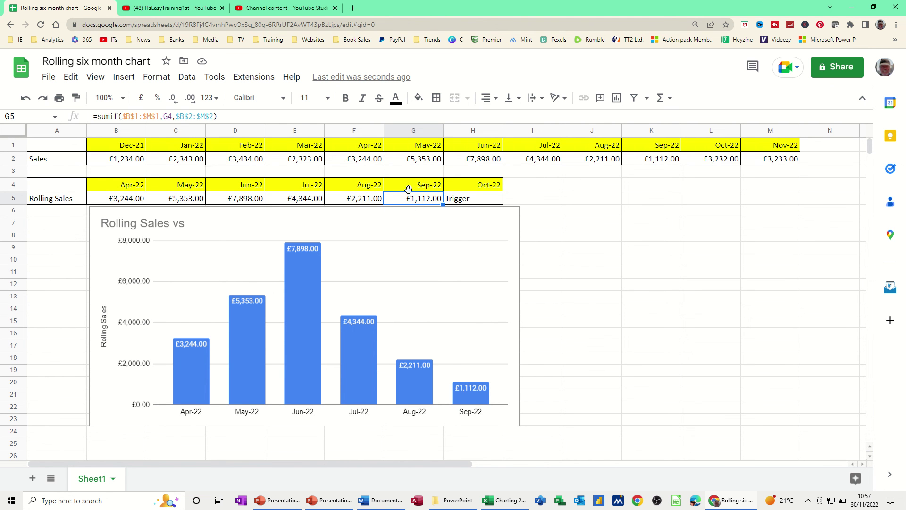
# - Change the trigger month in H4 to aug 22
pyautogui.click(481, 186)
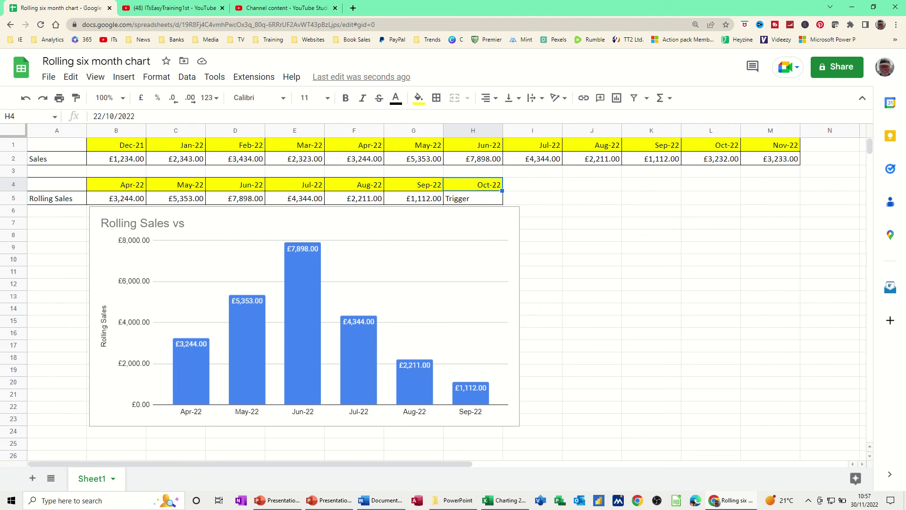
pyautogui.write('Aug 1')
pyautogui.press('Return')
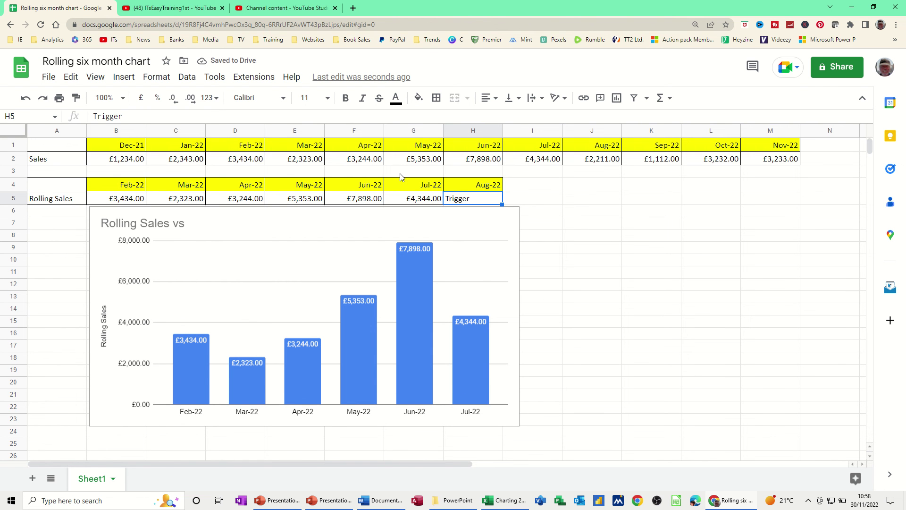
pyautogui.write('Trigger')
pyautogui.press('Tab')
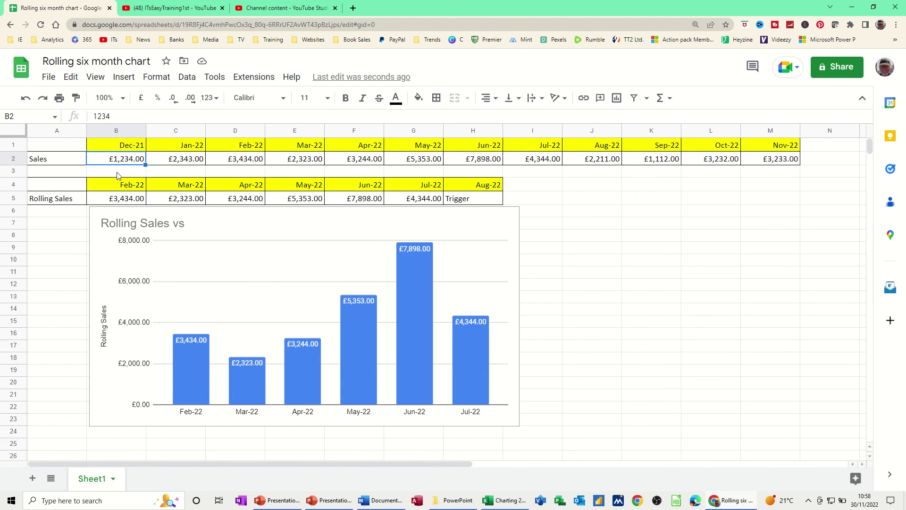
# - Define the named range "dates" for the whole of row 1
pyautogui.click(116, 199)
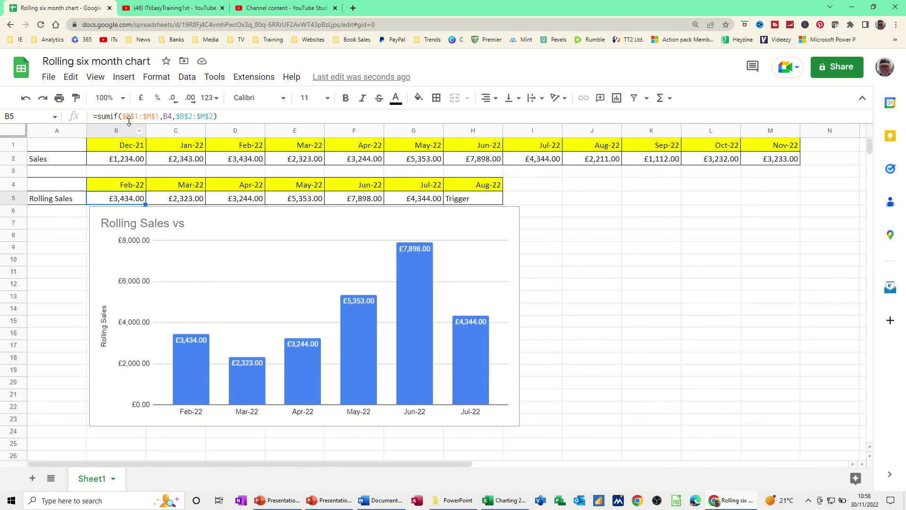
pyautogui.click(12, 145)
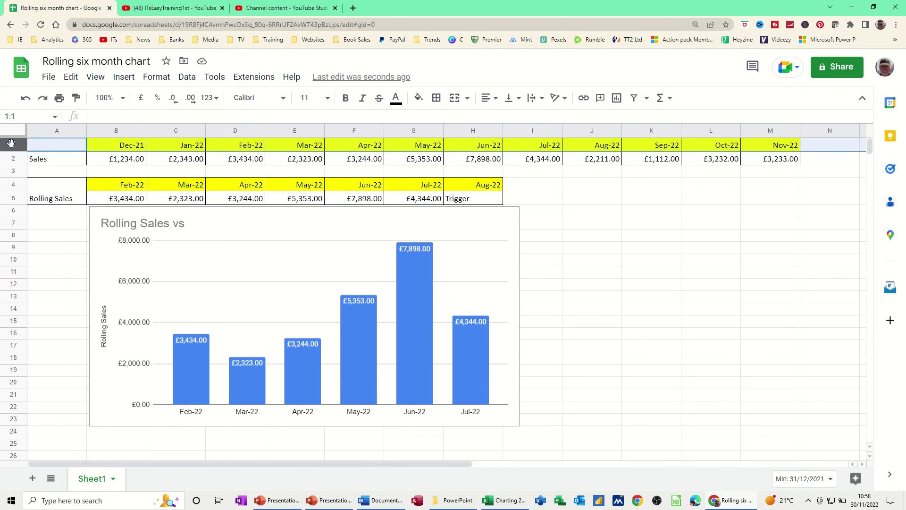
pyautogui.click(29, 117)
pyautogui.tripleClick(31, 115)
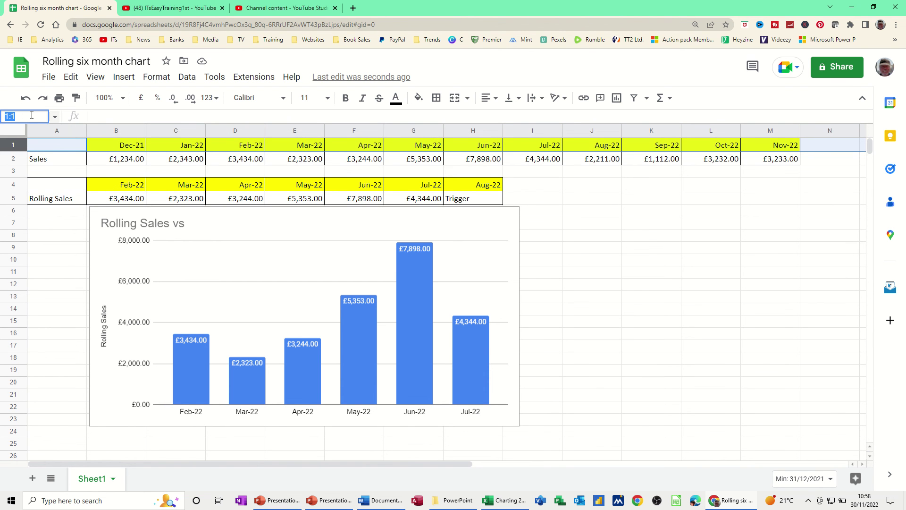
pyautogui.write('dates')
pyautogui.press('Return')
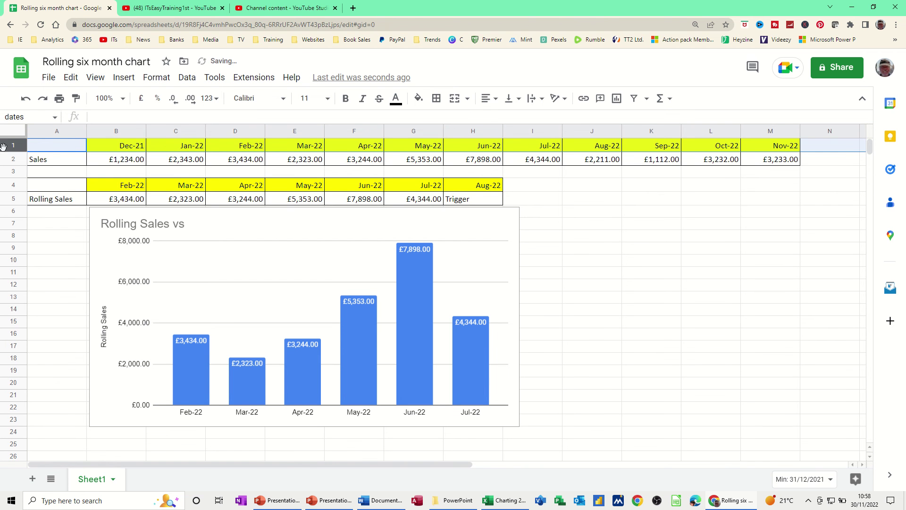
# - Define the named range "sales" for the whole of row 2
pyautogui.click(10, 159)
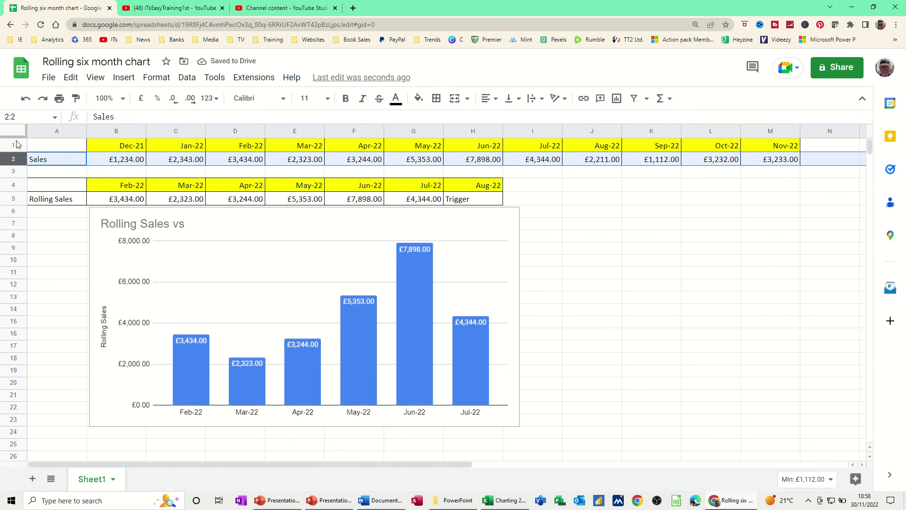
pyautogui.click(24, 117)
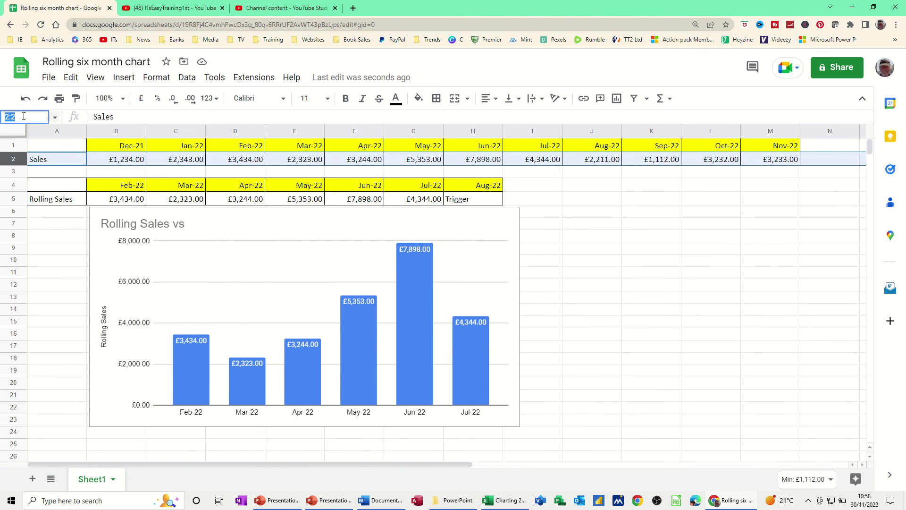
pyautogui.write('sales')
pyautogui.press('Return')
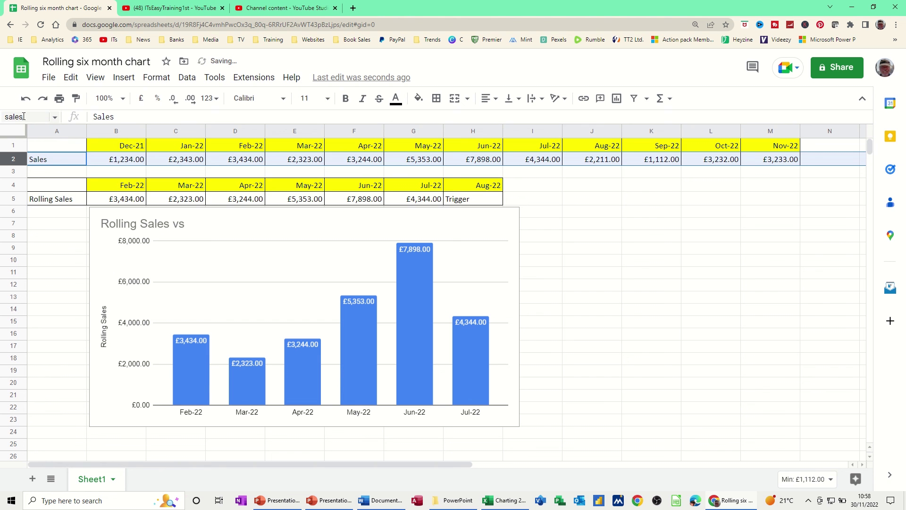
# - Replace the cell ranges in the B5 formula with the named ranges, giving =sumif(dates,B4,sales)
pyautogui.click(119, 202)
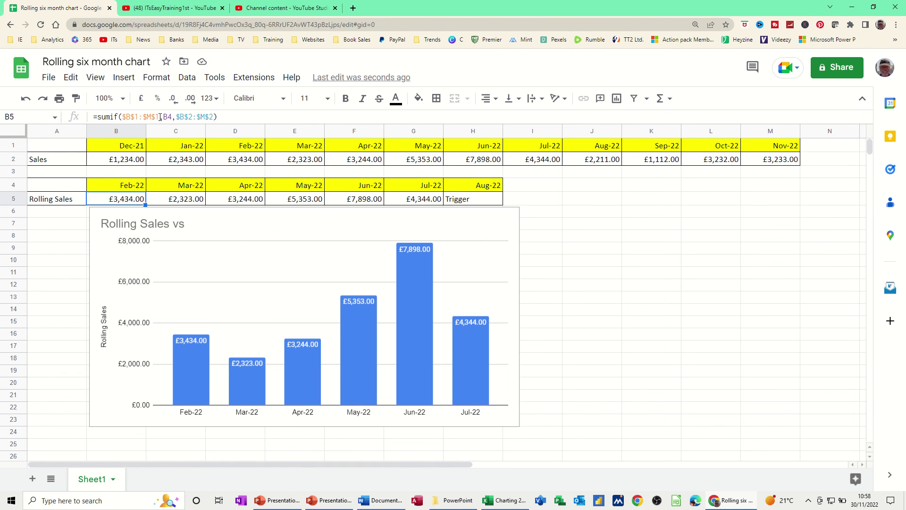
pyautogui.click(160, 117)
pyautogui.moveTo(160, 117); pyautogui.dragTo(122, 119)
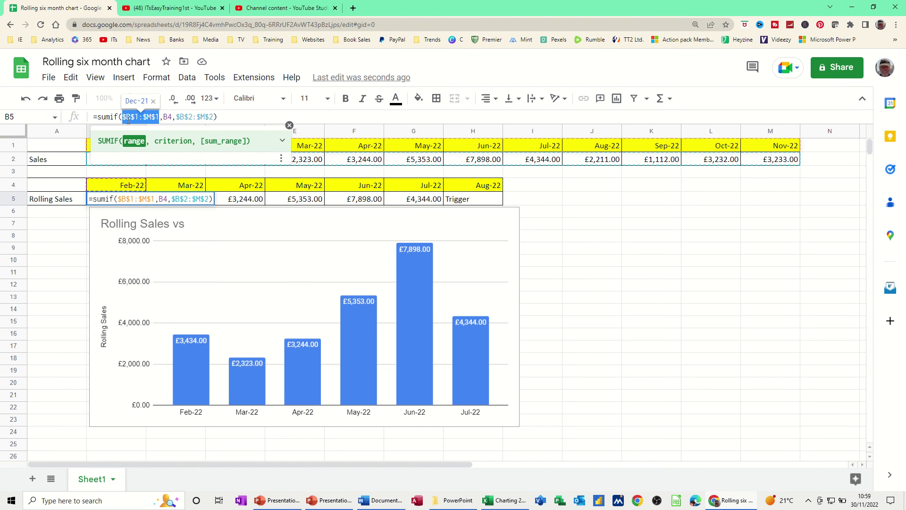
pyautogui.write('dates')
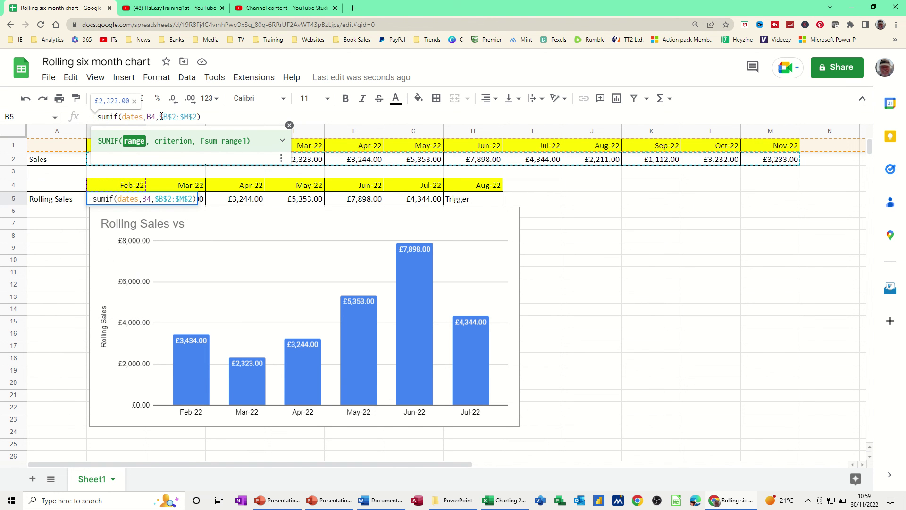
pyautogui.moveTo(160, 117); pyautogui.dragTo(195, 114)
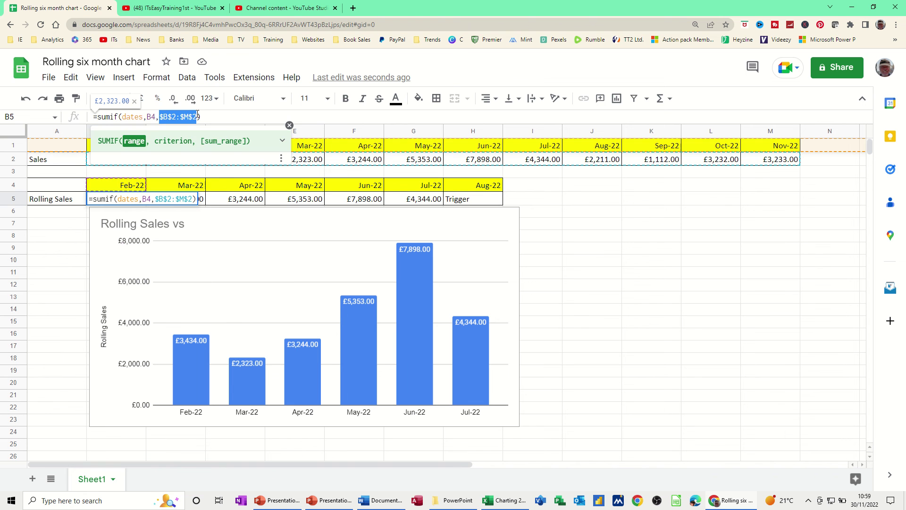
pyautogui.write('sal')
pyautogui.press('Tab')
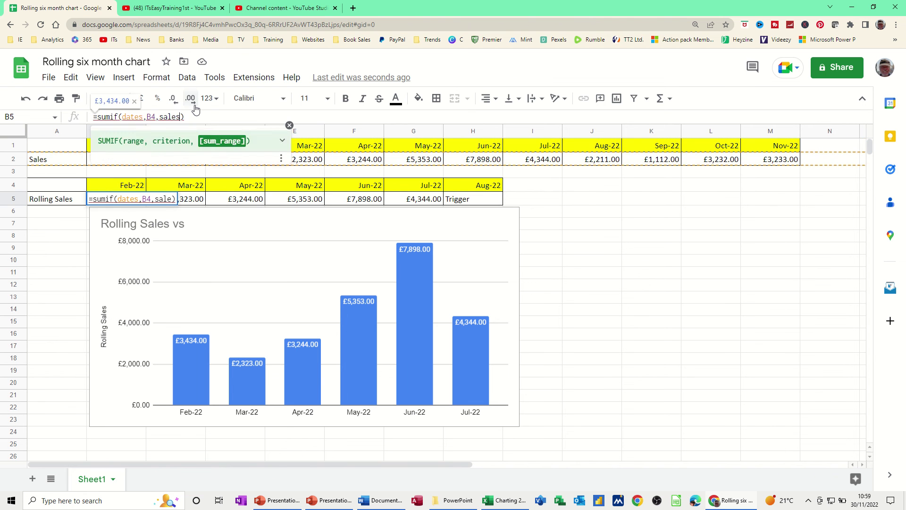
pyautogui.press('Return')
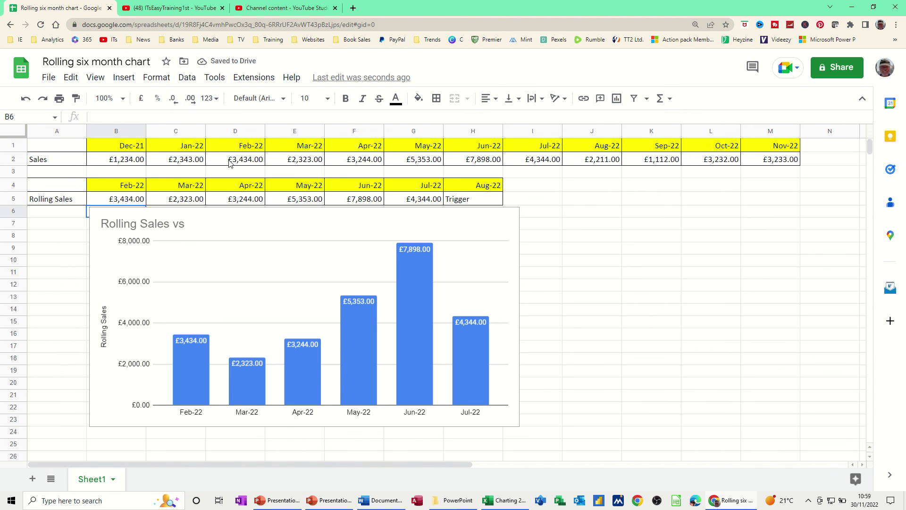
# - Fill the named-range SUMIF formula from B5 across to G5, restoring the Trigger label in H5
pyautogui.click(136, 202)
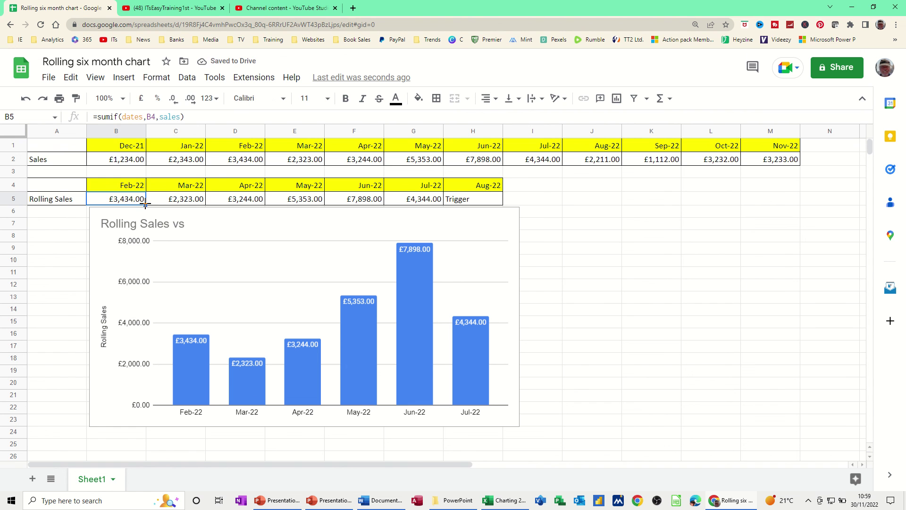
pyautogui.moveTo(145, 204); pyautogui.dragTo(399, 205)
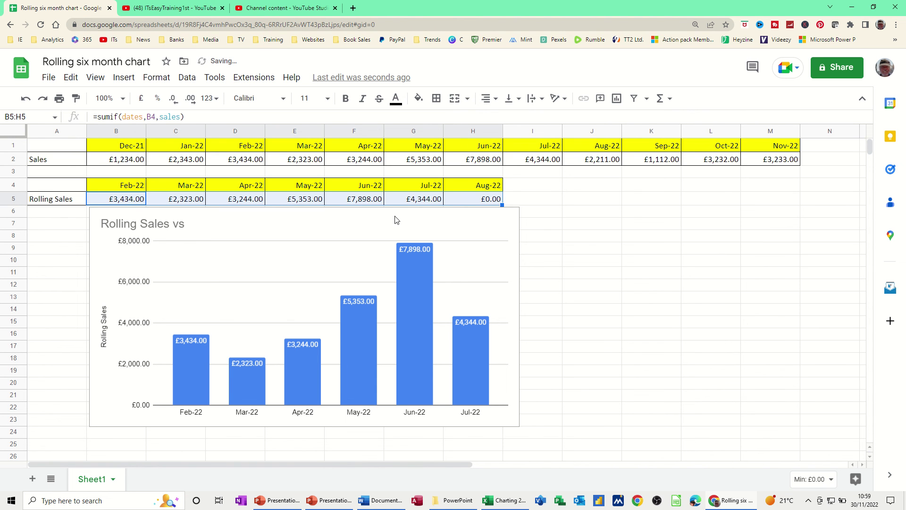
pyautogui.click(478, 200)
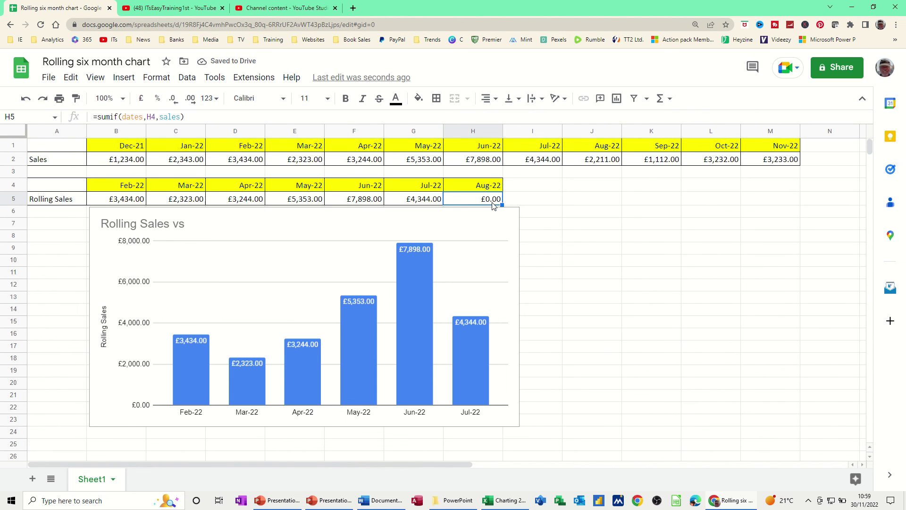
pyautogui.write('Trigger')
pyautogui.press('Return')
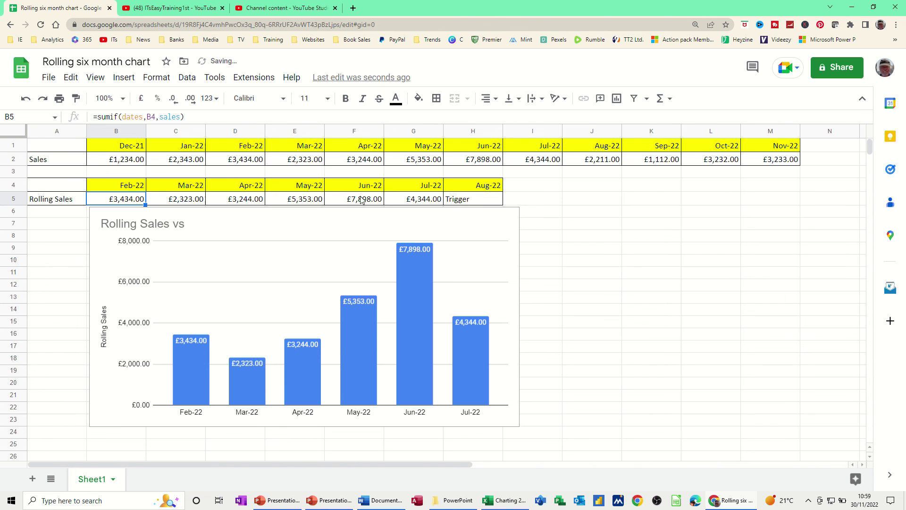
pyautogui.moveTo(146, 204); pyautogui.dragTo(440, 199)
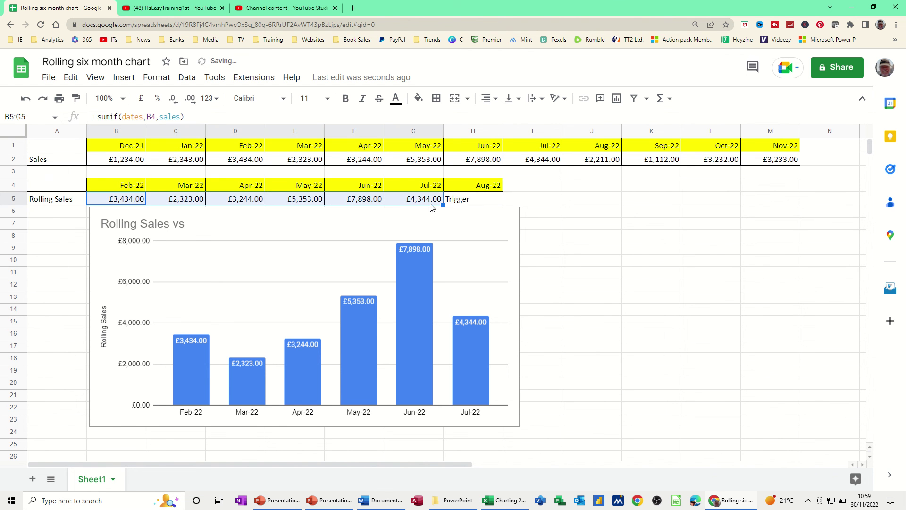
pyautogui.click(381, 202)
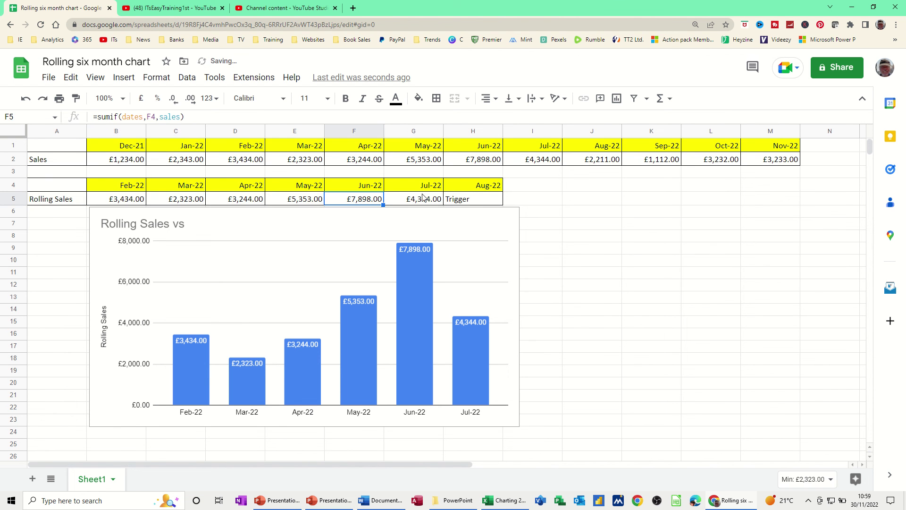
# - Set the trigger month in H4 to sep 22 and check the rolling sales formula in B5
pyautogui.click(471, 189)
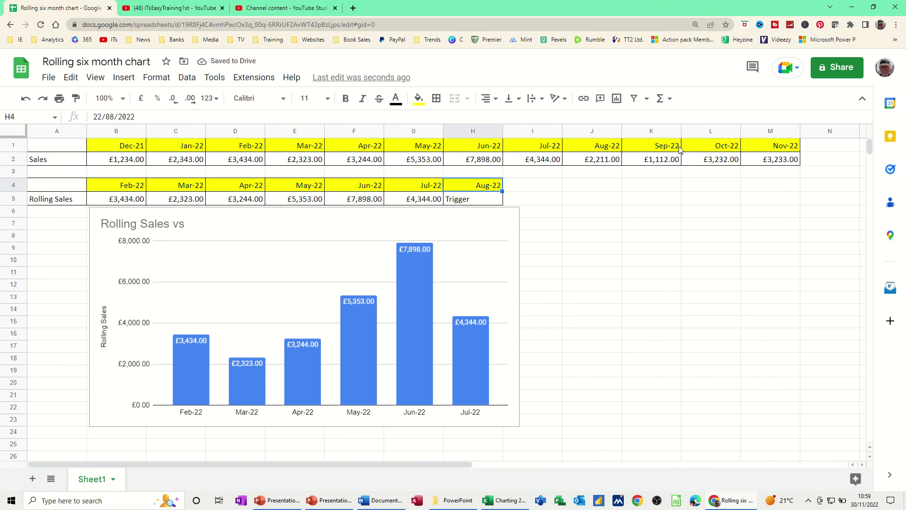
pyautogui.write('sep 22')
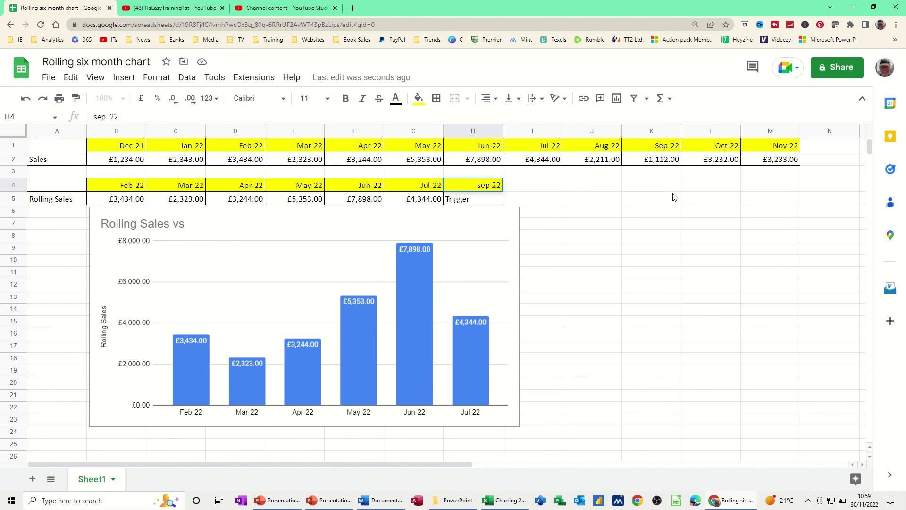
pyautogui.press('Return')
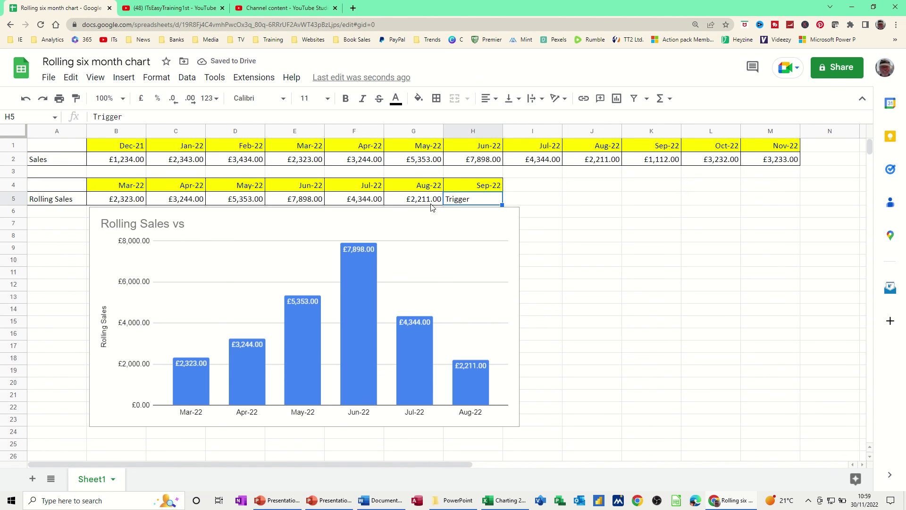
pyautogui.click(125, 202)
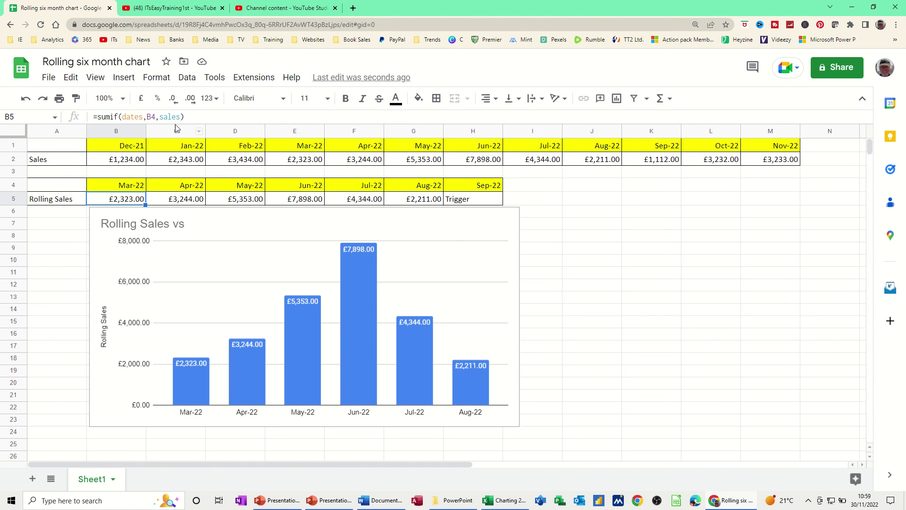